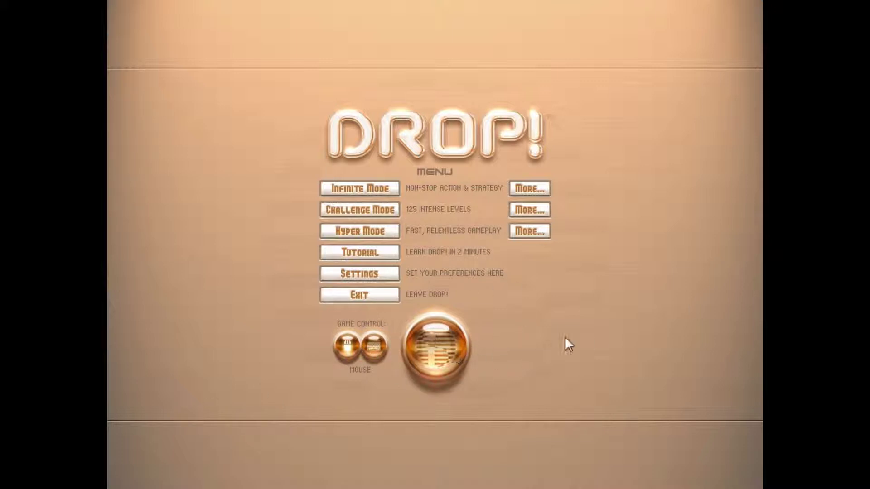
Step: View the DROP! title and version screen and the preferences, then return to the main menu
left_click(452, 346)
left_click(392, 273)
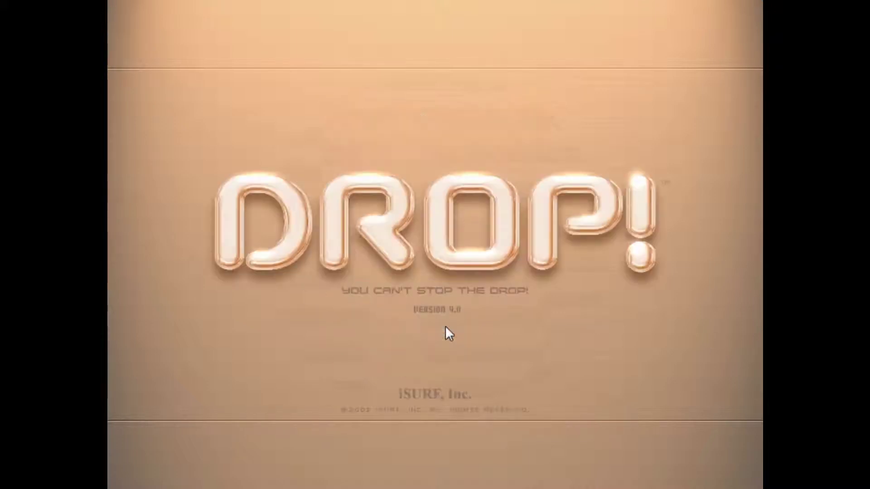
left_click(476, 293)
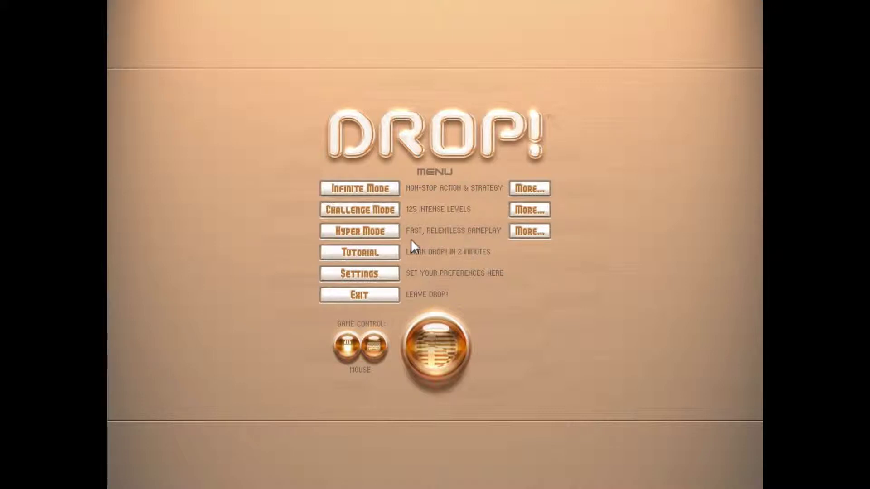
Step: Launch Hyper Mode and dismiss the How To Play tips to begin at level 05
left_click(378, 234)
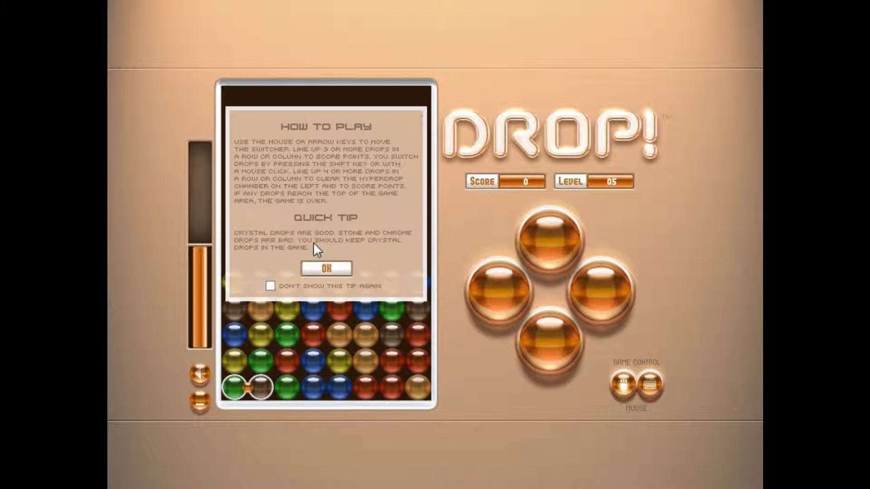
left_click(306, 268)
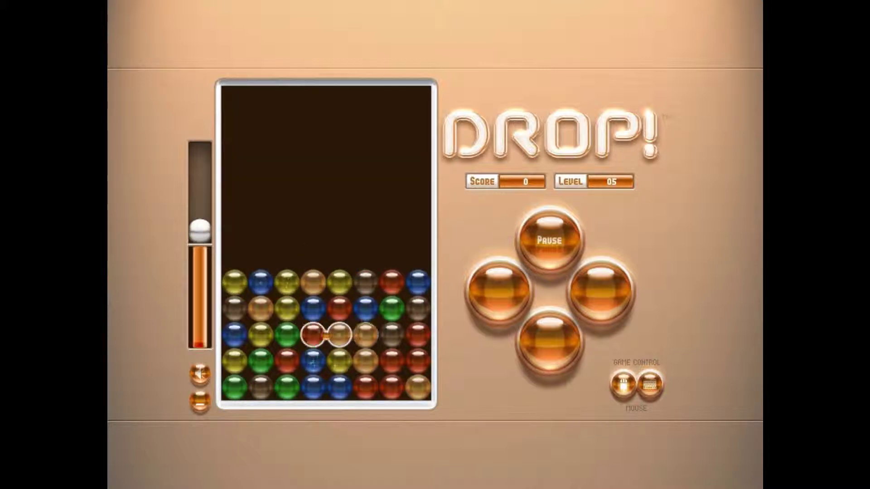
Step: Swap balls by clicking to line up three reds and clear a blue column
left_click(378, 362)
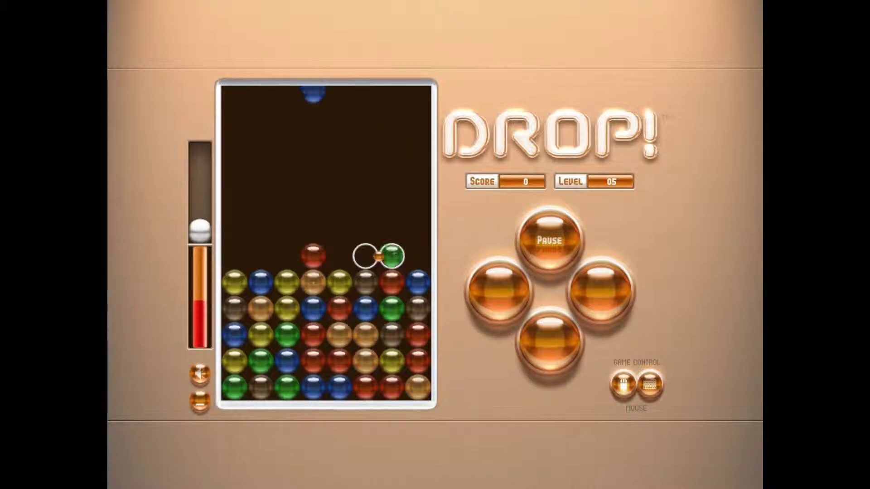
left_click(340, 282)
left_click(313, 281)
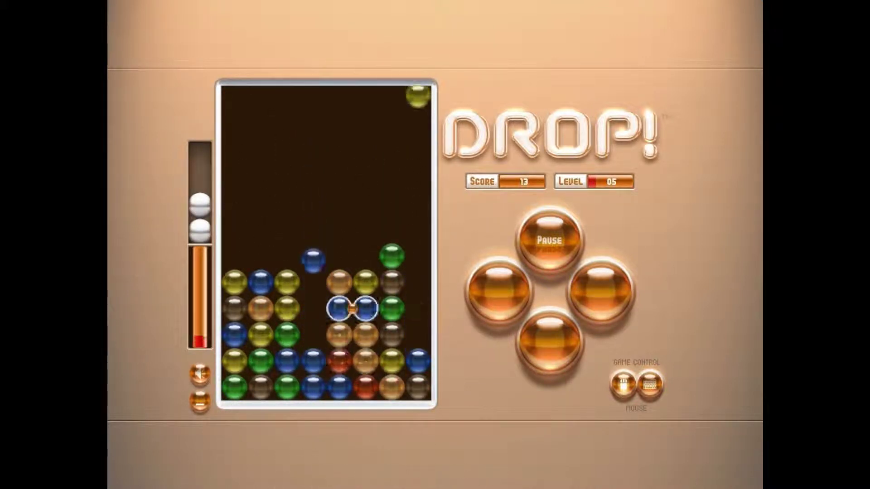
left_click(352, 309)
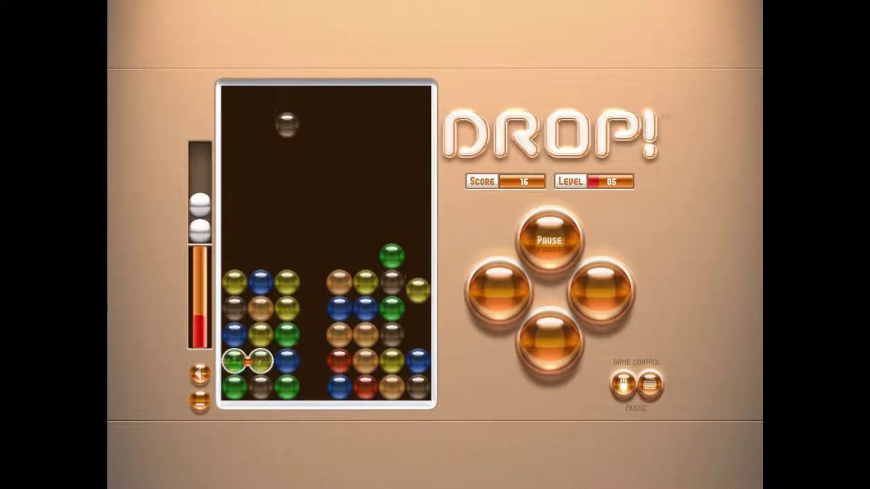
left_click(248, 360)
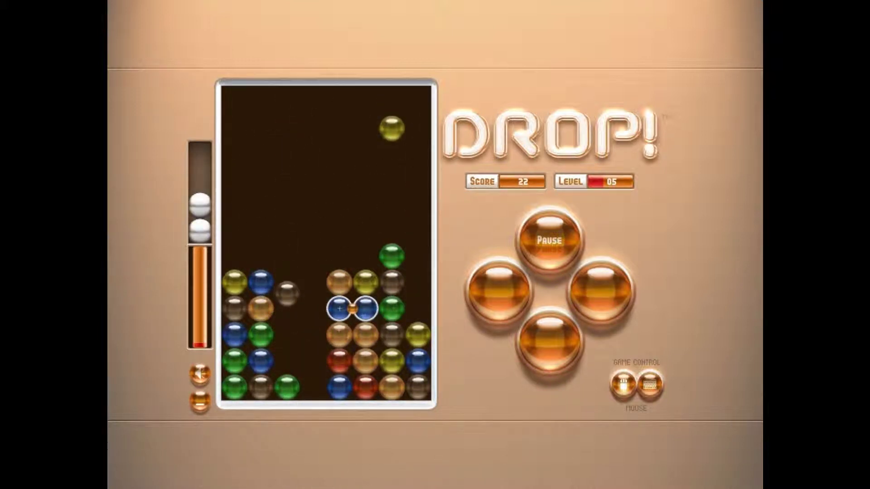
left_click(379, 386)
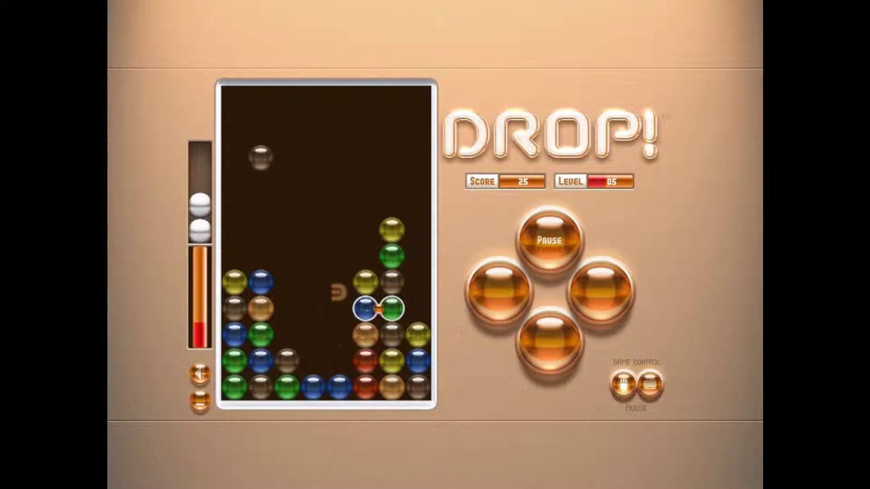
left_click(379, 309)
left_click(379, 282)
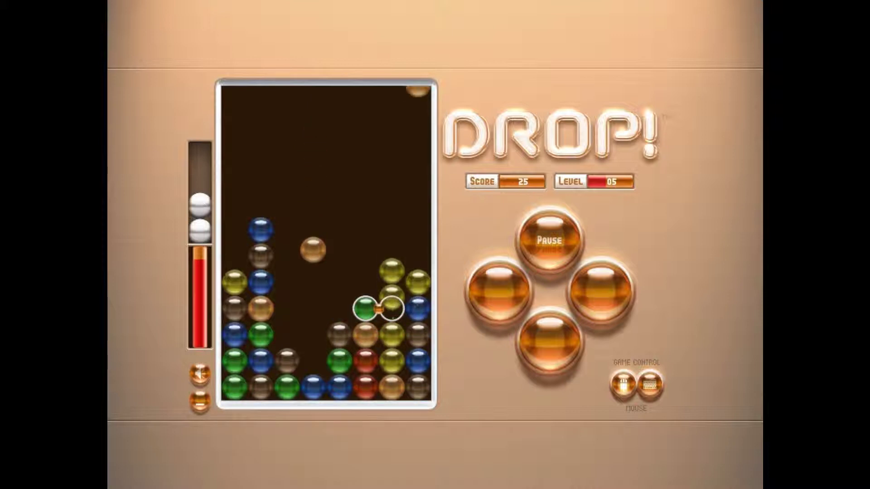
Step: Move the switcher with the arrow keys and swap to clear column matches
key("Right")
key("Left")
key("Left")
key("Left")
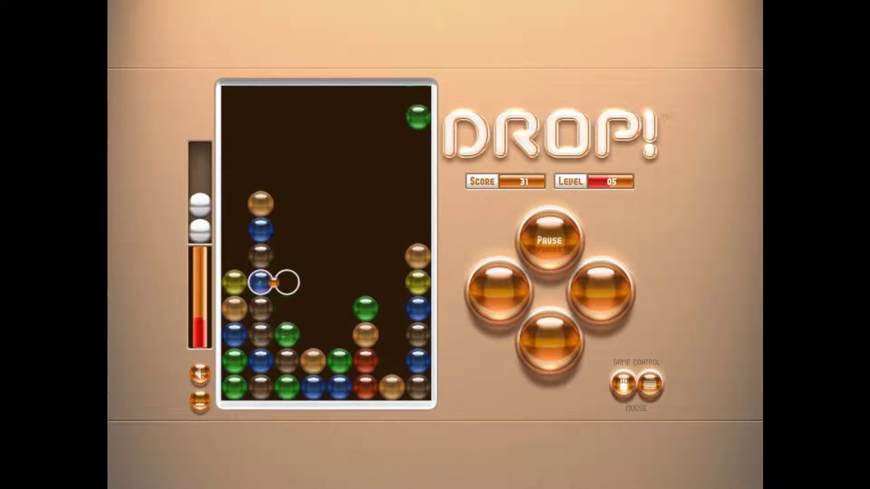
key("space")
key("Down")
key("Down")
key("Left")
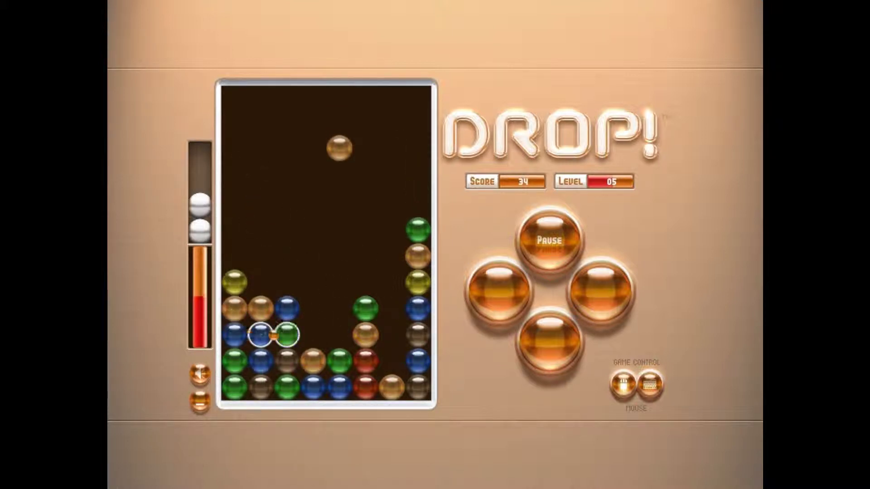
key("space")
key("Down")
key("Left")
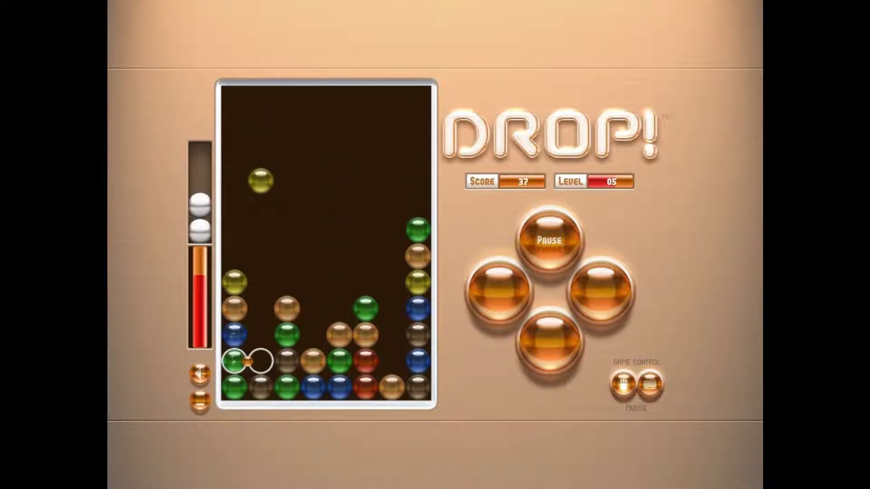
Step: Clear green balls on the bottom row, then swap the yellow and blue balls
key("Down")
key("space")
key("Right")
key("Right")
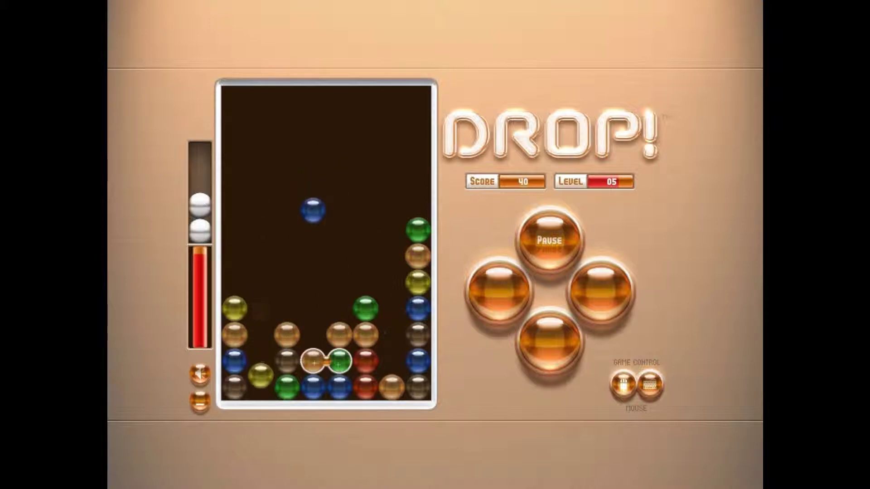
key("Up")
key("Up")
key("space")
key("Left")
key("Left")
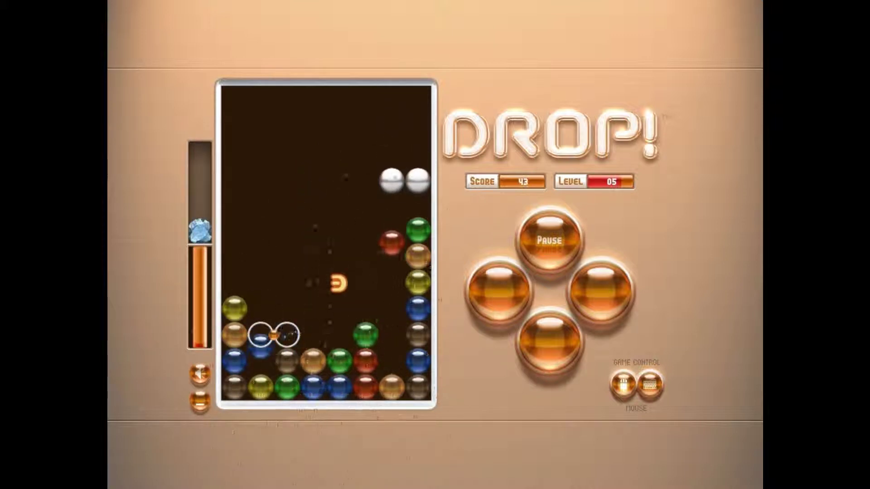
key("Right")
key("Right")
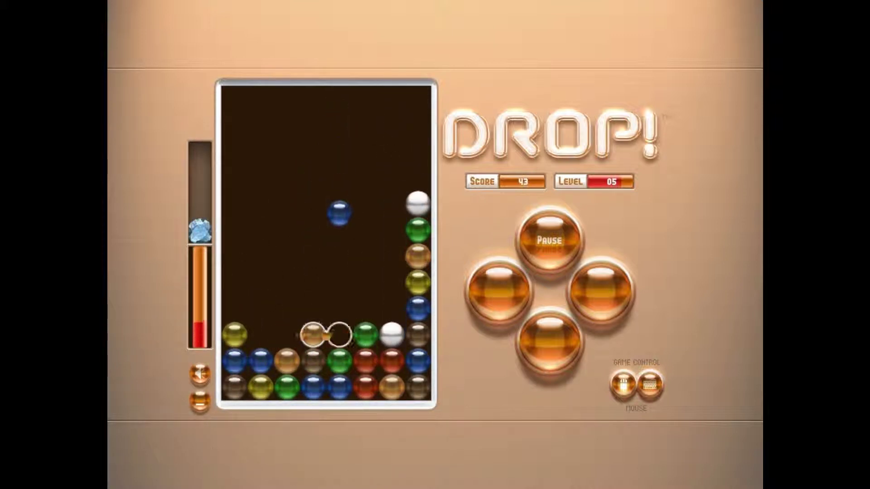
key("Down")
key("space")
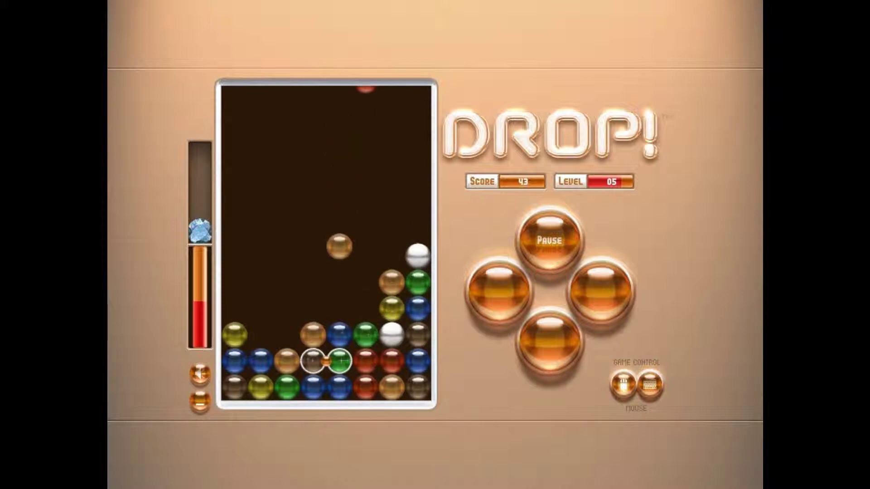
Step: Swap tan and blue balls to clear the blues and the tan column
key("Left")
key("Left")
key("space")
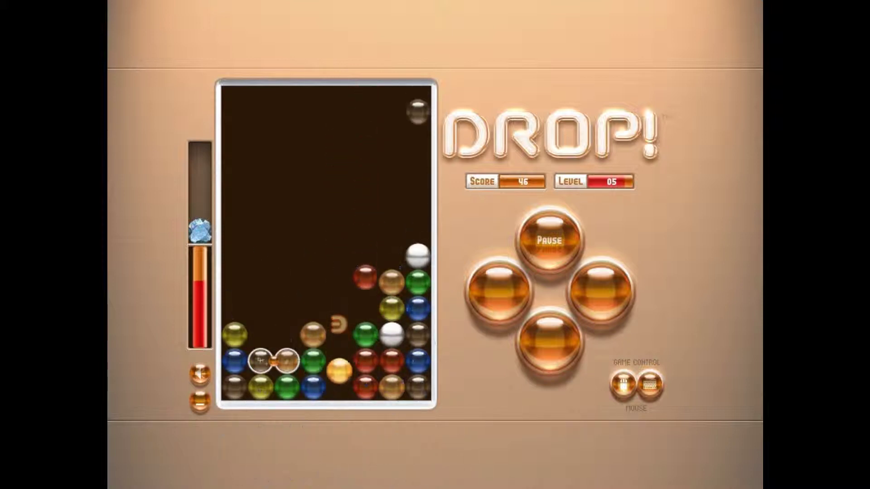
key("space")
key("Left")
key("Left")
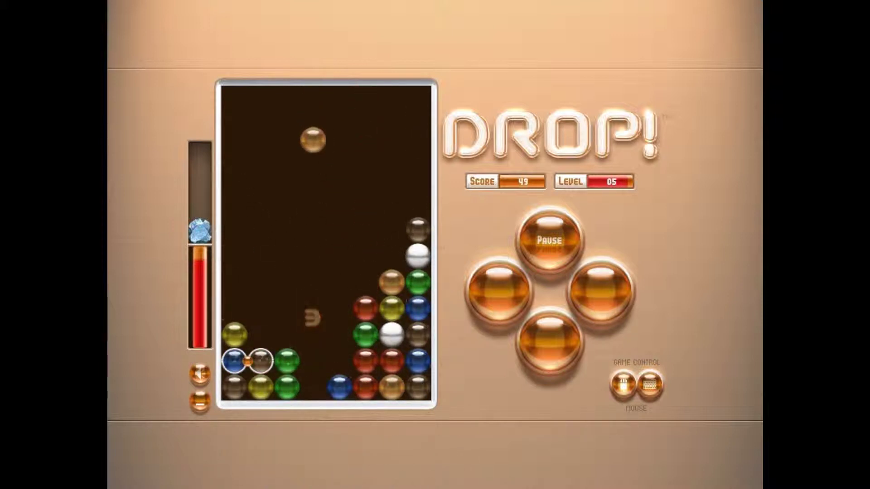
key("space")
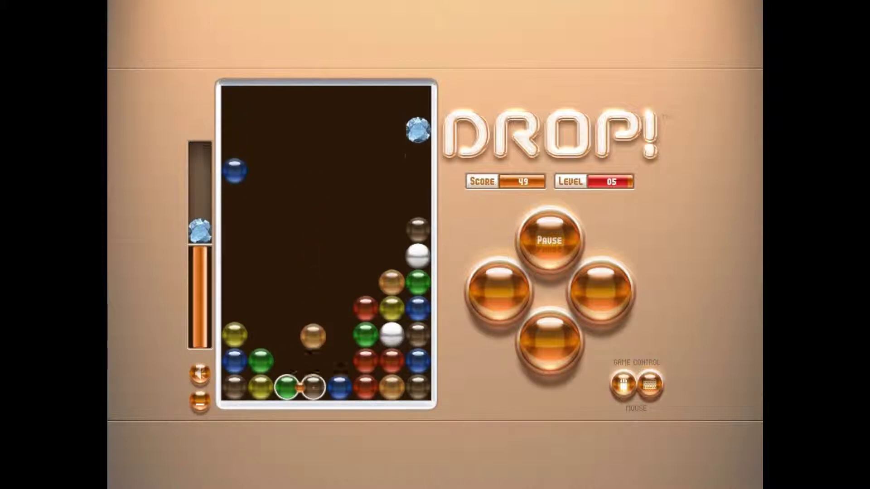
key("Right")
key("Right")
key("Right")
key("Up")
key("Up")
key("Up")
Step: Clear the red column on the right stack, then move to the bottom-left
key("space")
key("Down")
key("Down")
key("Down")
key("Right")
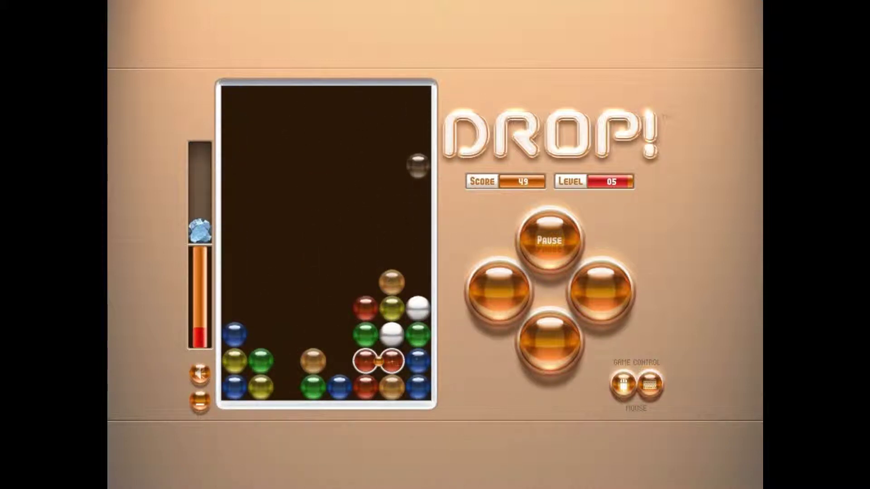
key("space")
key("Left")
key("Left")
key("Left")
key("Up")
key("Up")
key("Up")
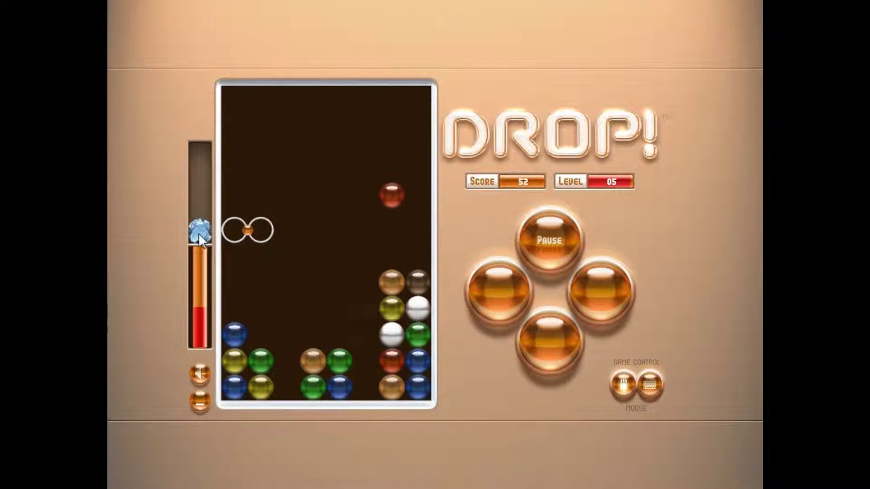
key("Down")
key("Down")
key("Down")
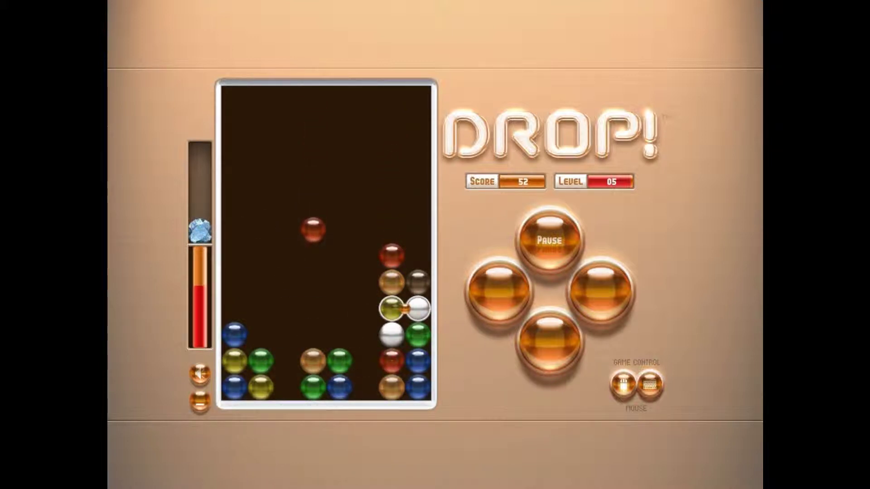
key("Down")
key("Down")
key("Down")
key("Left")
key("Left")
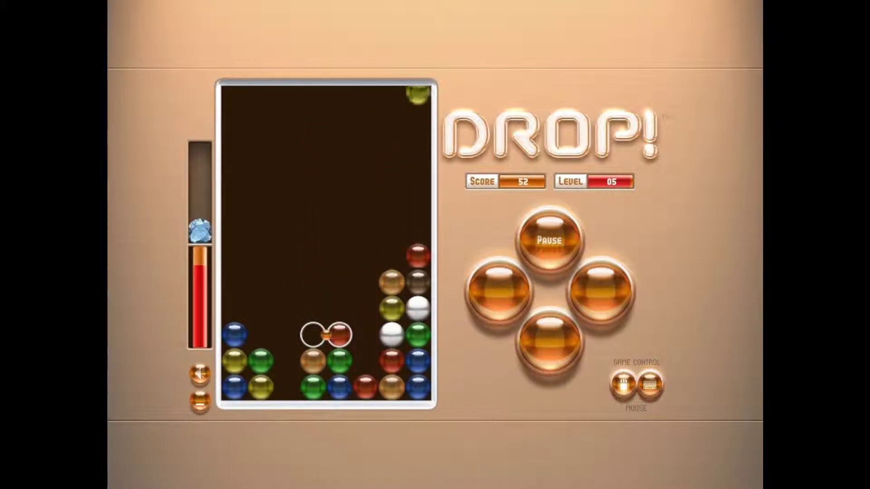
Step: Clear three reds, then swap brown and green to clear three greens
key("Up")
key("Up")
key("Up")
key("Right")
key("space")
key("Down")
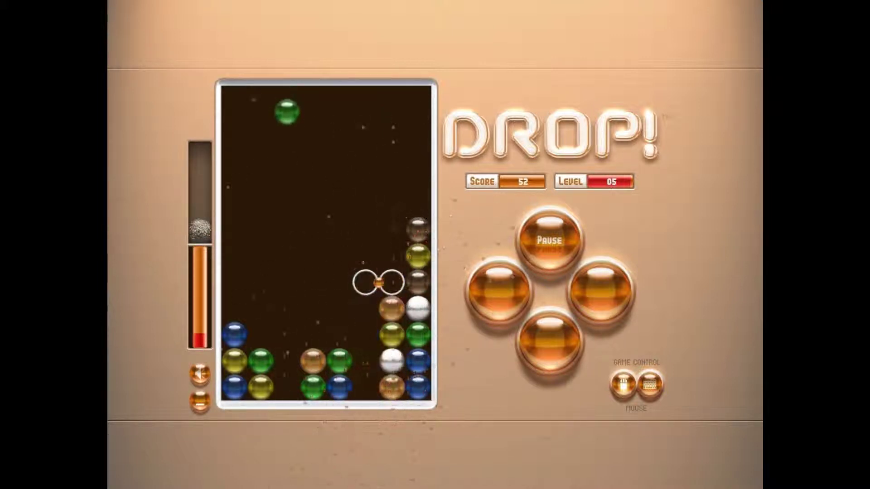
key("Down")
key("Left")
key("Left")
key("Left")
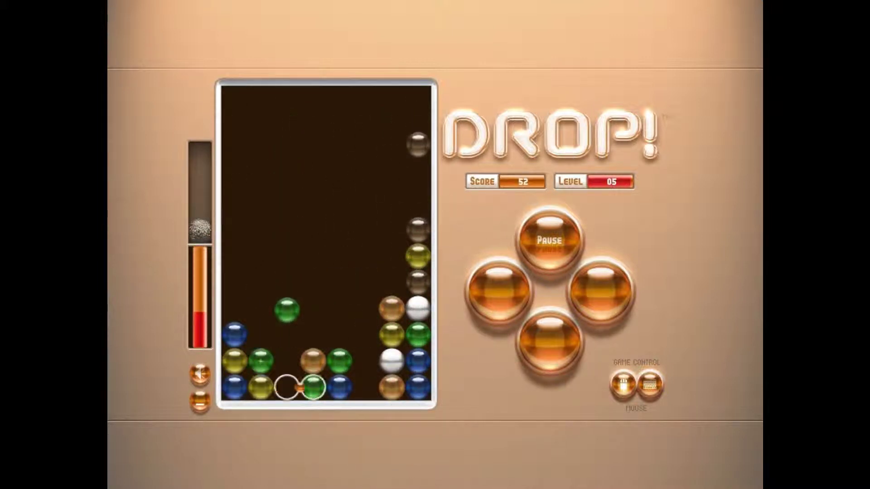
key("space")
key("Left")
key("space")
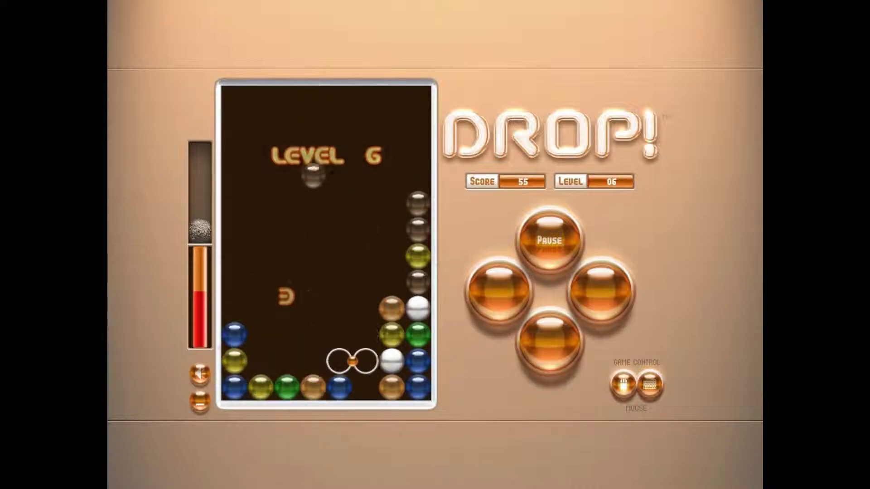
Step: Swap the white and brown balls and clear matching balls in the right-hand stack
key("Right")
key("Right")
key("Right")
key("Up")
key("Up")
key("Up")
key("space")
key("Down")
key("Down")
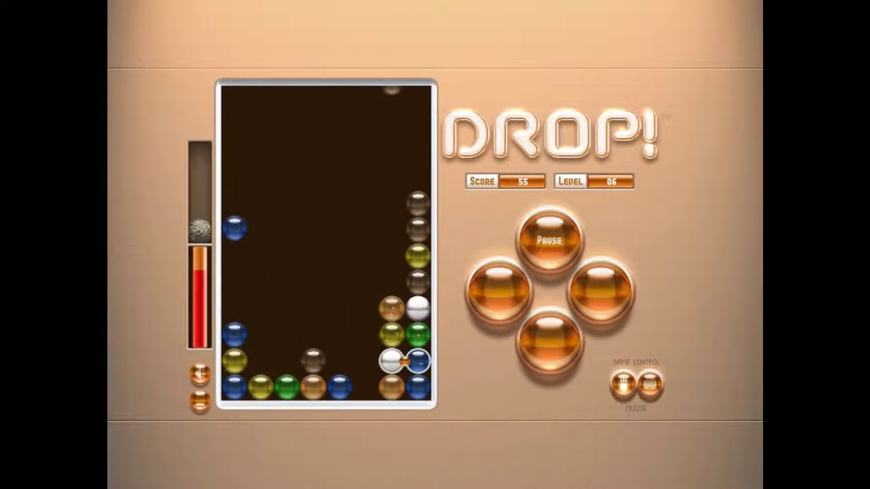
key("space")
key("Right")
key("Up")
key("Up")
key("space")
key("Left")
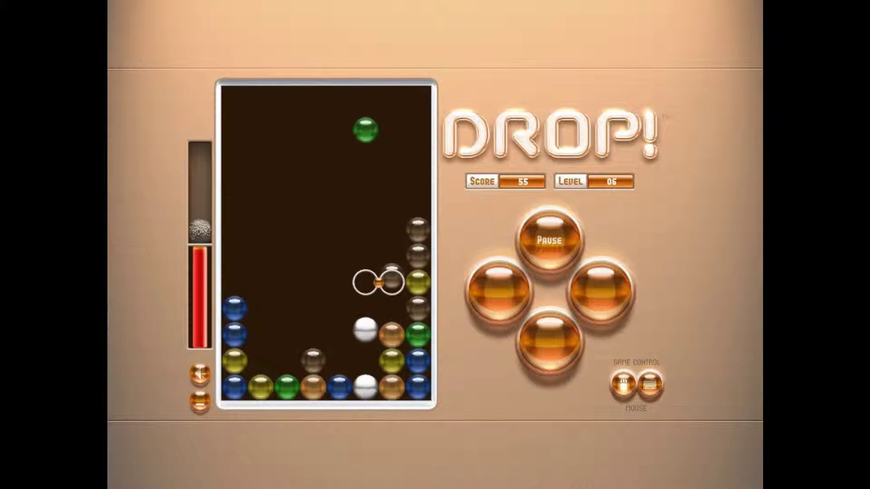
key("space")
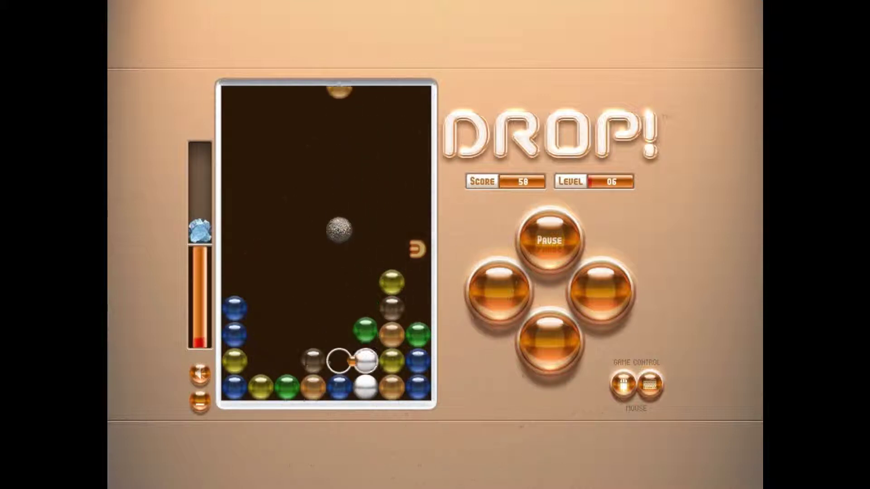
Step: Clear the blue balls on the left and swap the brown and blue bottom balls
key("Down")
key("Left")
key("Left")
key("Left")
key("space")
key("Down")
key("Right")
key("Right")
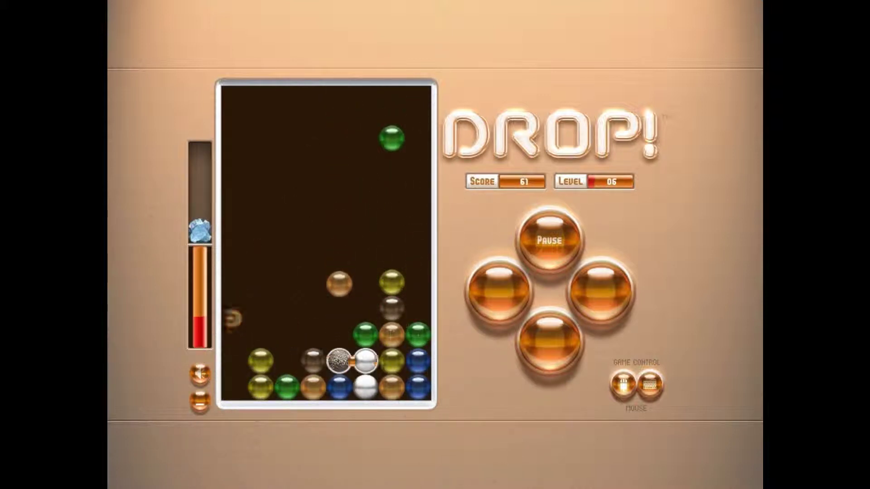
key("space")
Step: Rearrange balls near the bottom into a match, raising the score to 64
key("Up")
key("Up")
key("Right")
key("Right")
key("Right")
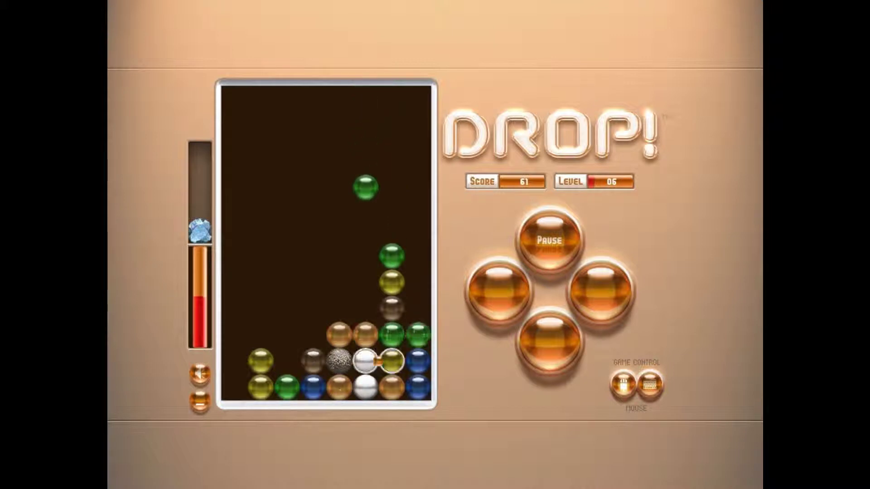
key("Up")
key("Left")
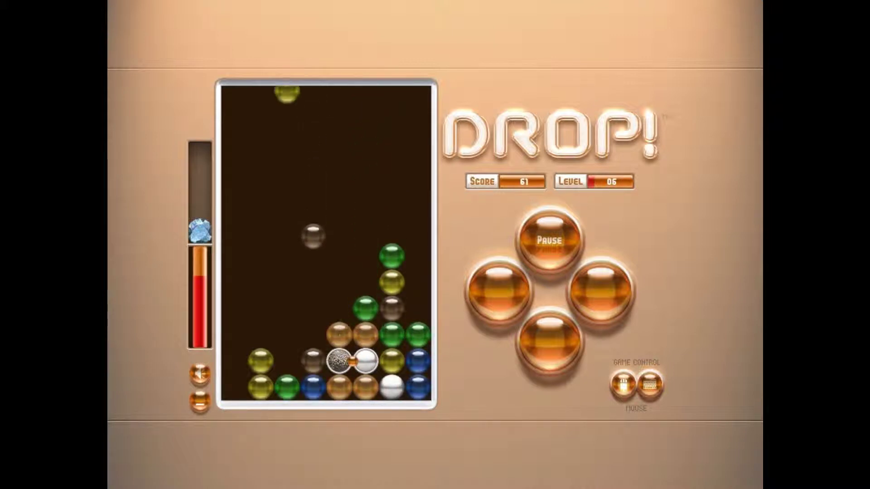
key("space")
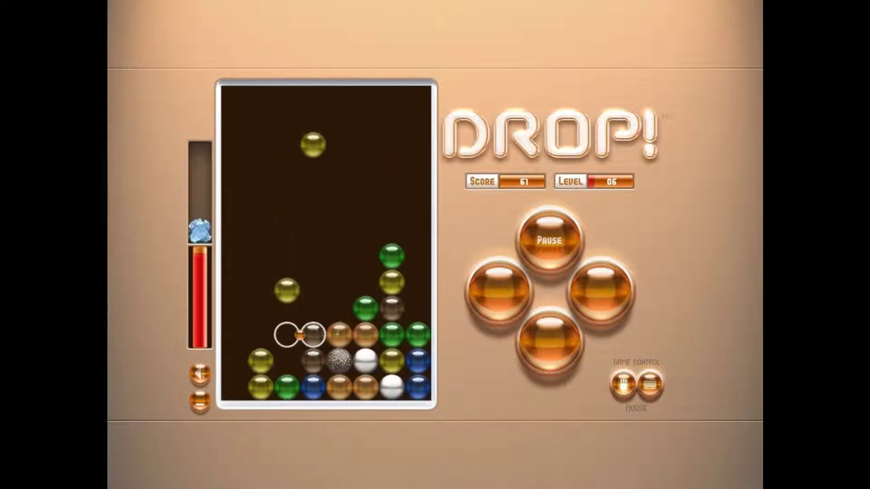
key("Left")
key("Left")
key("Up")
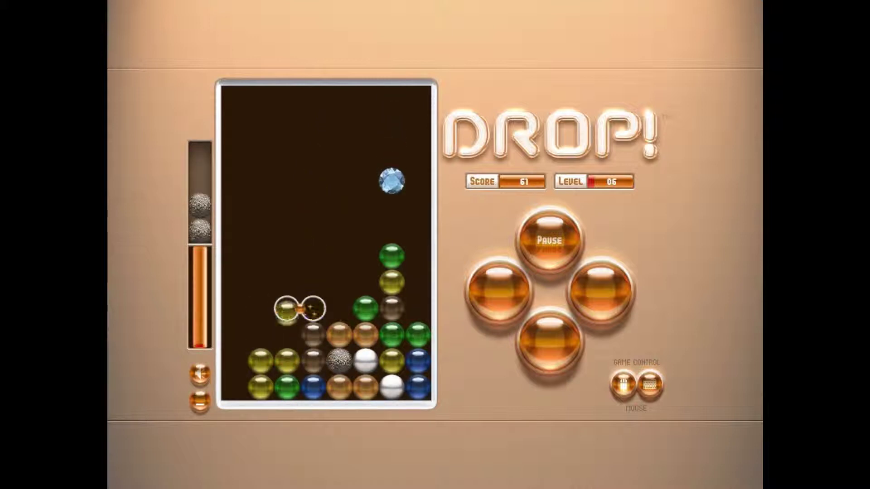
key("space")
key("Right")
key("Right")
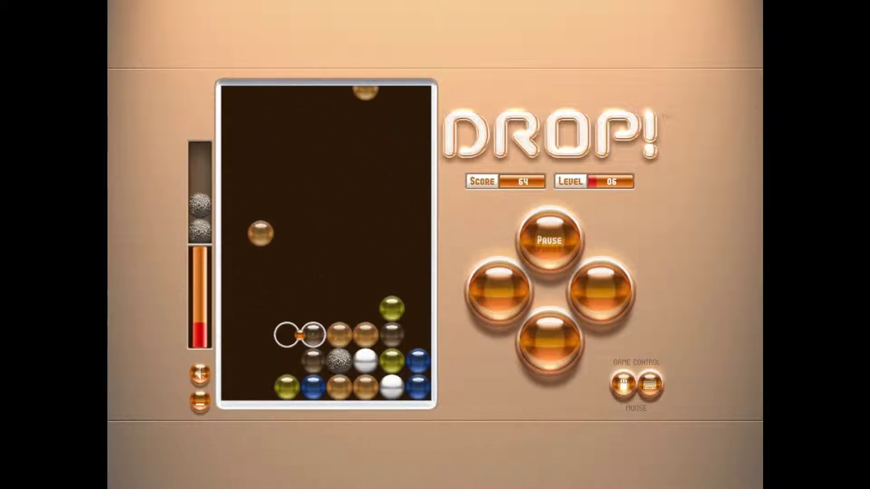
Step: Rearrange the row and bottom balls into matches, raising the score to 70
key("Right")
key("Right")
key("space")
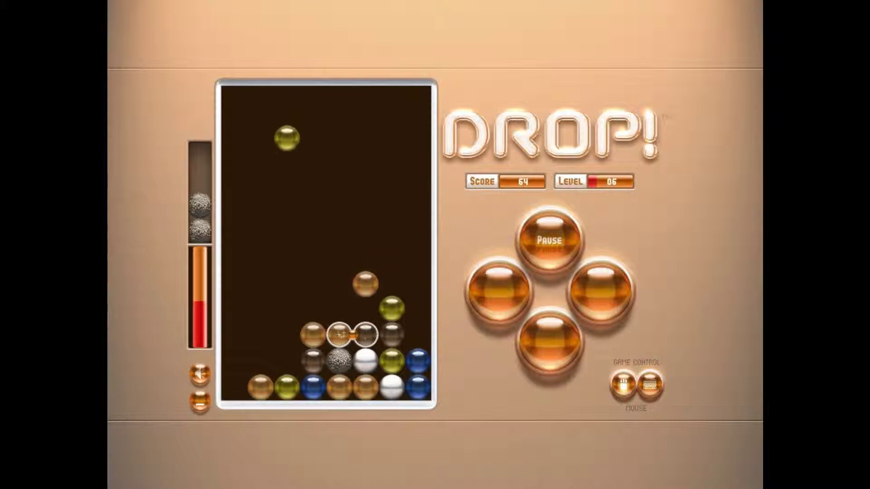
key("Down")
key("Left")
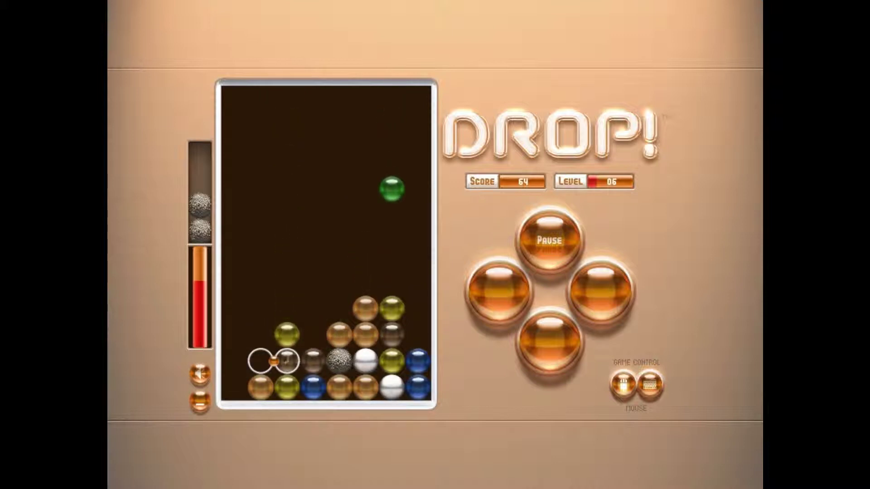
key("space")
key("Up")
key("Up")
key("Right")
key("Right")
key("Right")
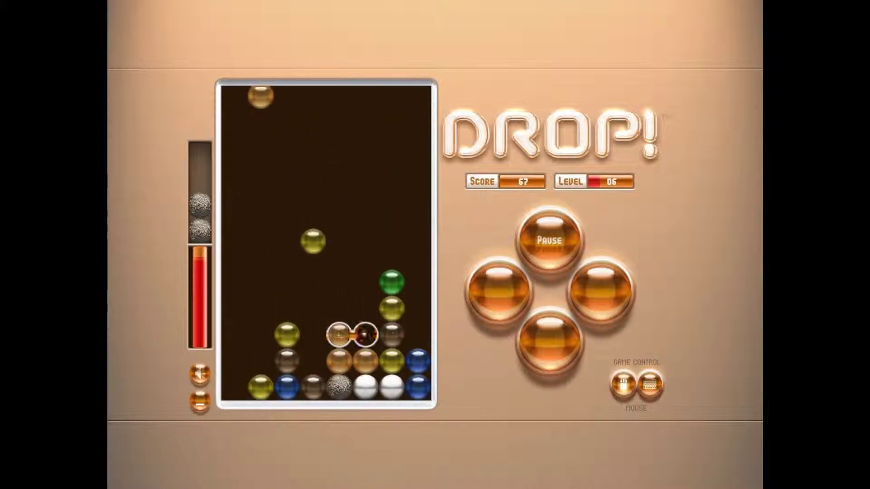
key("space")
Step: Clear bottom-row matches, raising the score past 72
key("Left")
key("Left")
key("Left")
key("Down")
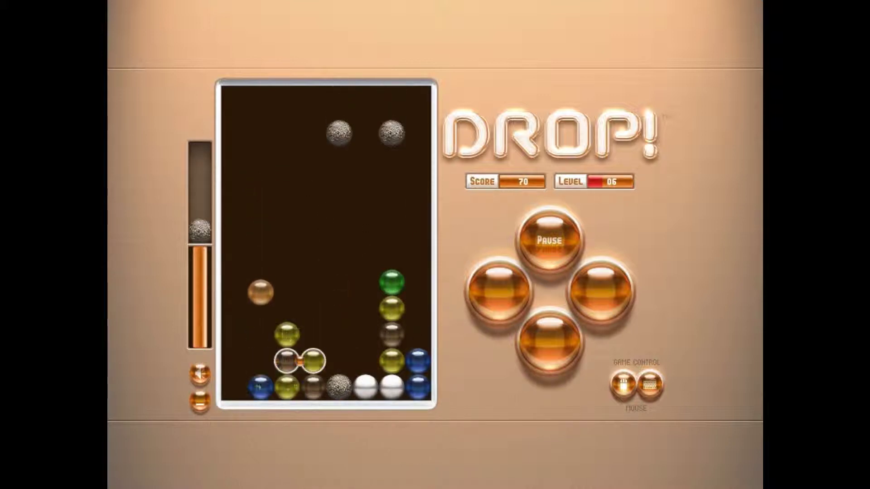
key("space")
key("Down")
key("Right")
key("space")
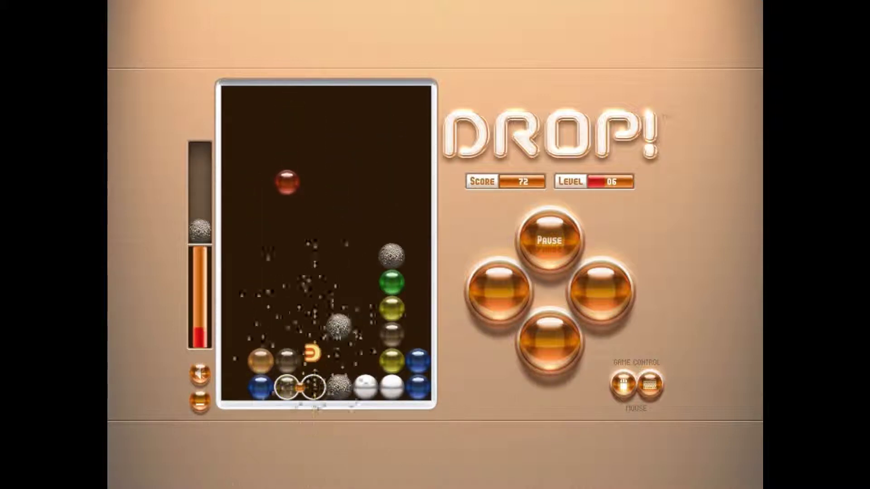
key("Up")
key("Right")
key("Right")
key("Right")
key("Left")
key("Left")
key("Left")
Step: Swap the yellow and blue balls and clear a yellow column, reaching 76 points
key("Down")
key("Left")
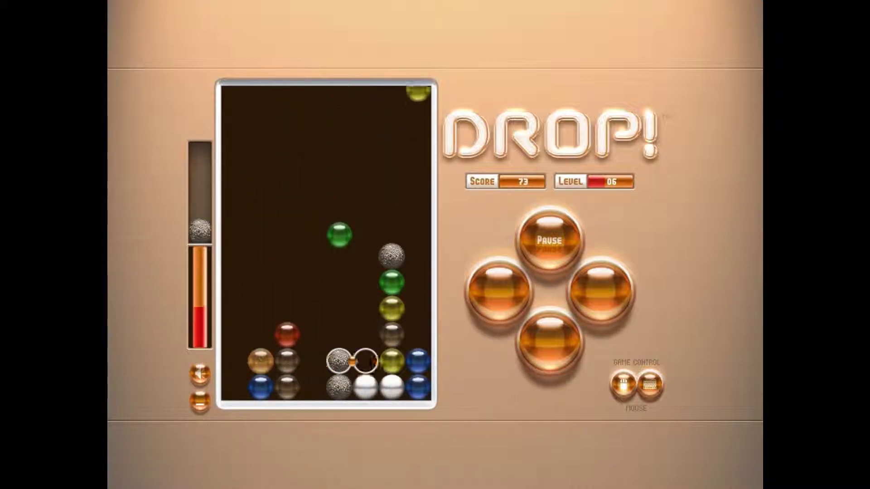
key("Right")
key("Right")
key("space")
key("Up")
key("Right")
key("Right")
key("Right")
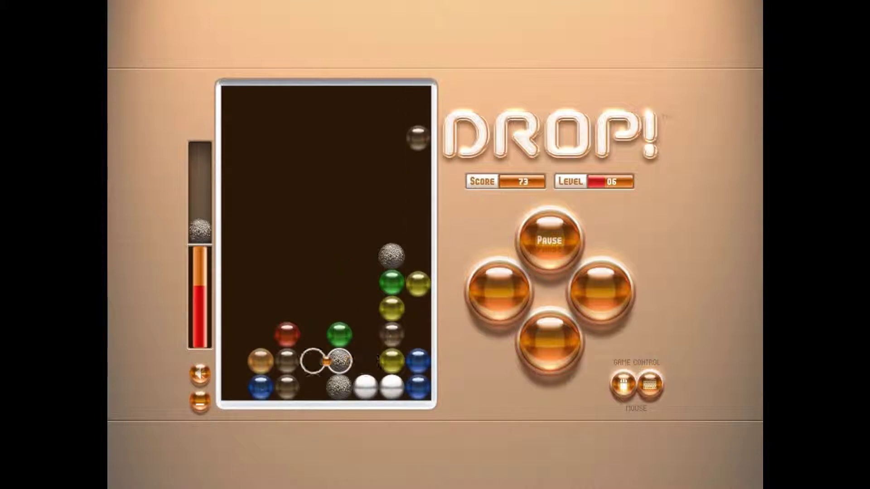
key("Down")
key("Down")
key("Left")
key("Left")
key("Left")
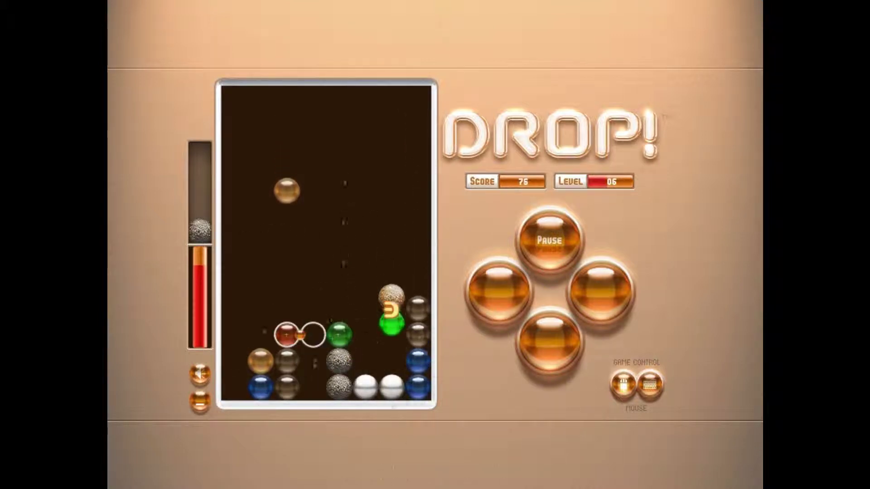
key("Right")
key("Right")
key("Down")
key("Up")
Step: Swap the green and gray balls and clear the bottom row, reaching 79 points
key("space")
key("Left")
key("Left")
key("Down")
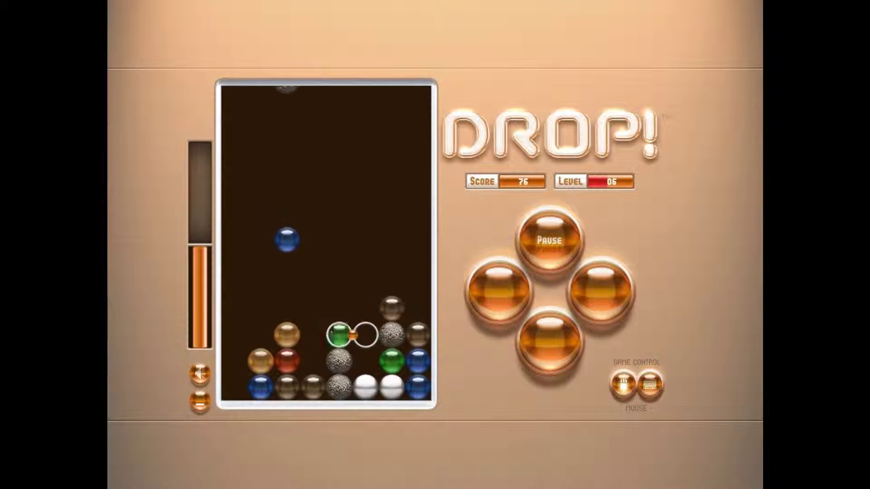
key("space")
key("Down")
key("Left")
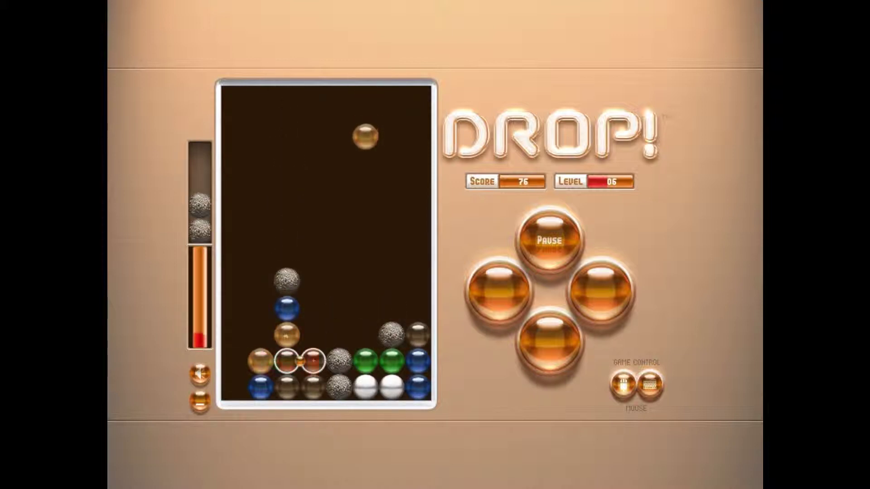
key("space")
key("Right")
key("Right")
key("Right")
key("Up")
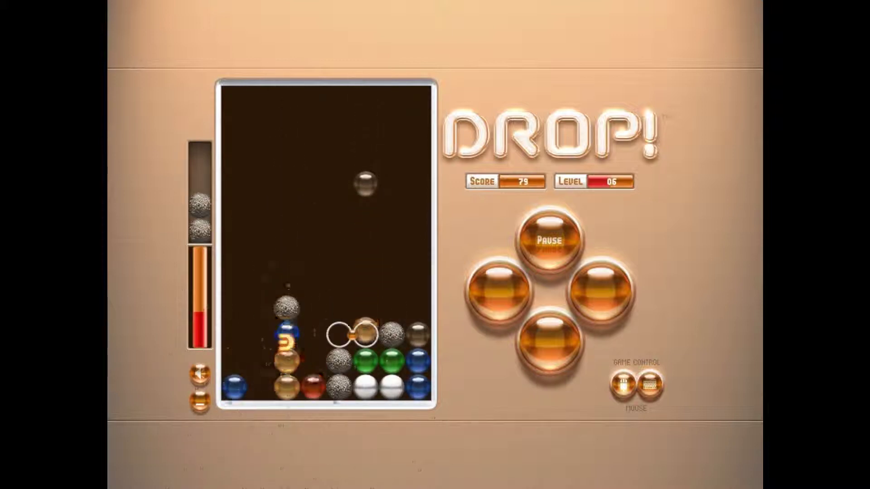
Step: Drop the orange ball and line up orange balls, reaching 82 points
key("space")
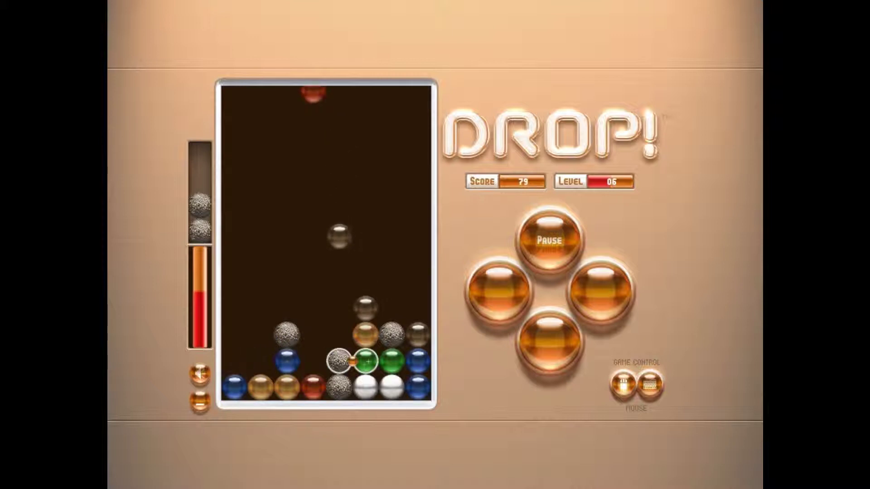
key("space")
key("Up")
key("Up")
key("Right")
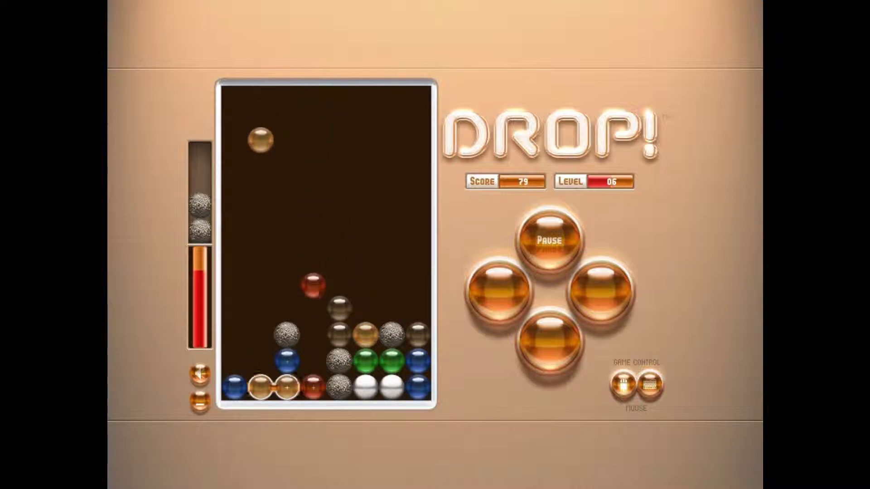
key("Right")
key("Right")
key("Up")
key("space")
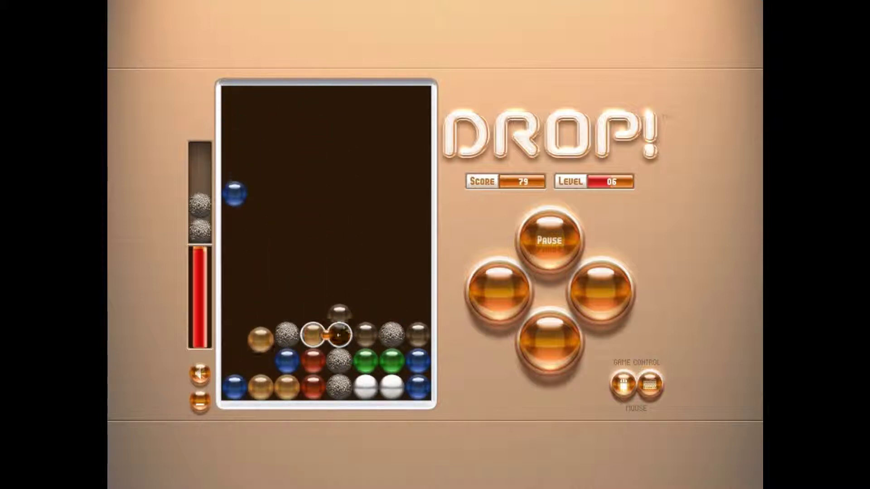
key("Left")
key("Left")
key("space")
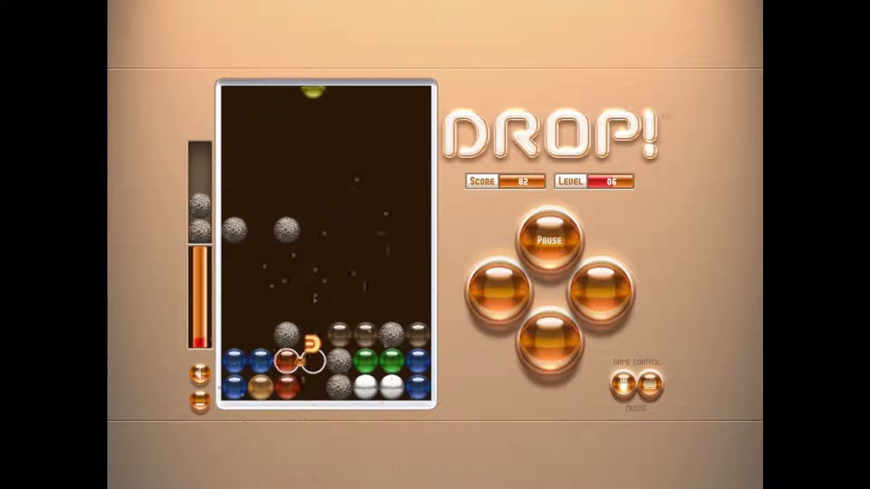
key("Up")
Step: Drop the yellow ball and line up the red balls to clear them
key("Right")
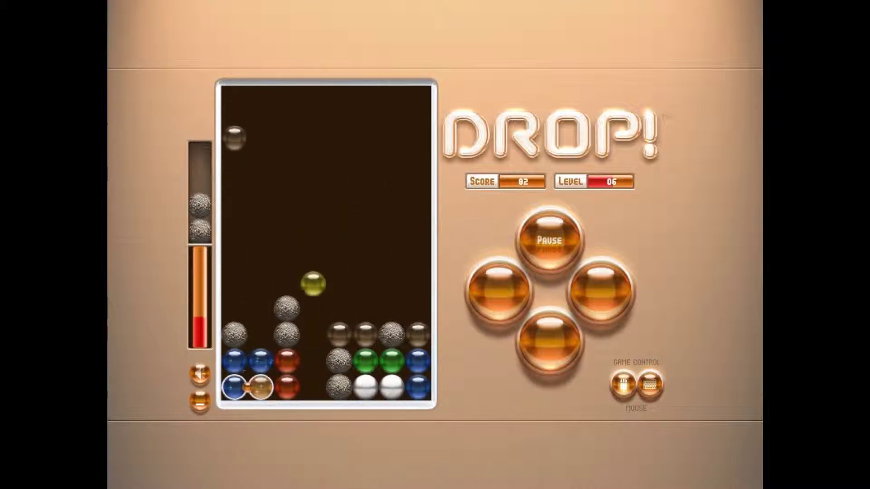
key("space")
key("Right")
key("Right")
key("Right")
key("Up")
key("Up")
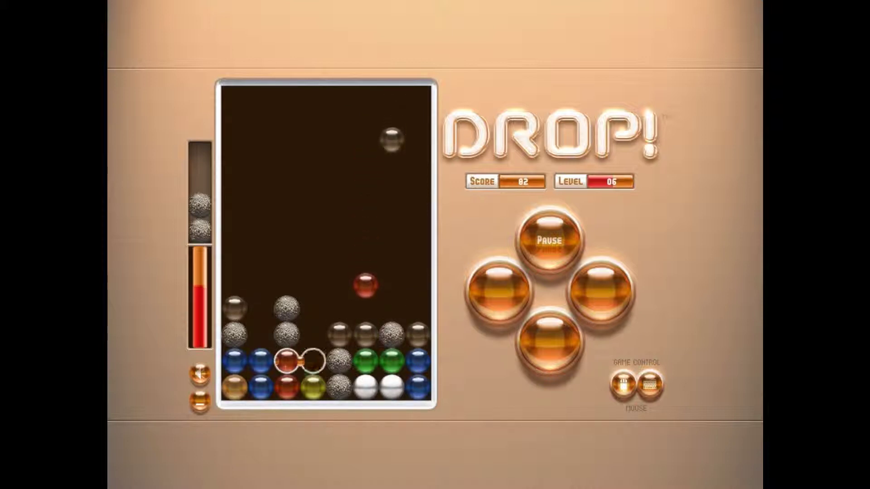
key("Up")
key("Up")
key("Up")
key("Right")
key("Right")
key("space")
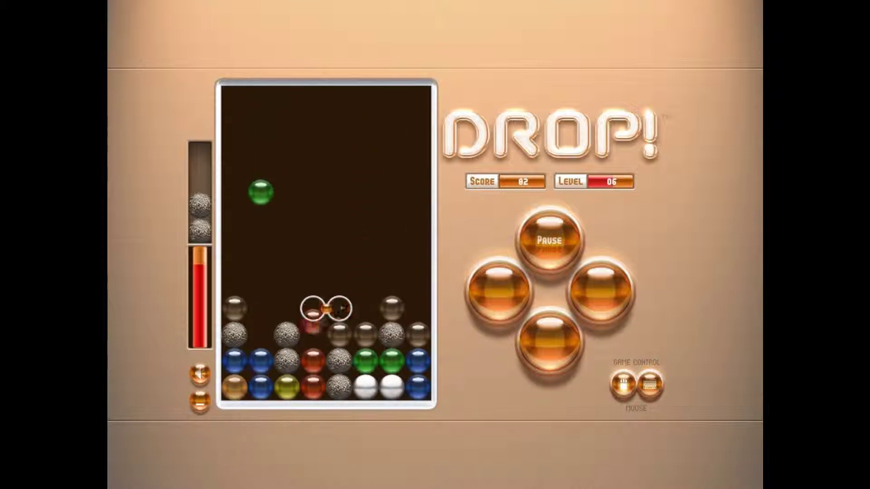
key("space")
key("Left")
key("Left")
key("Left")
key("Down")
key("space")
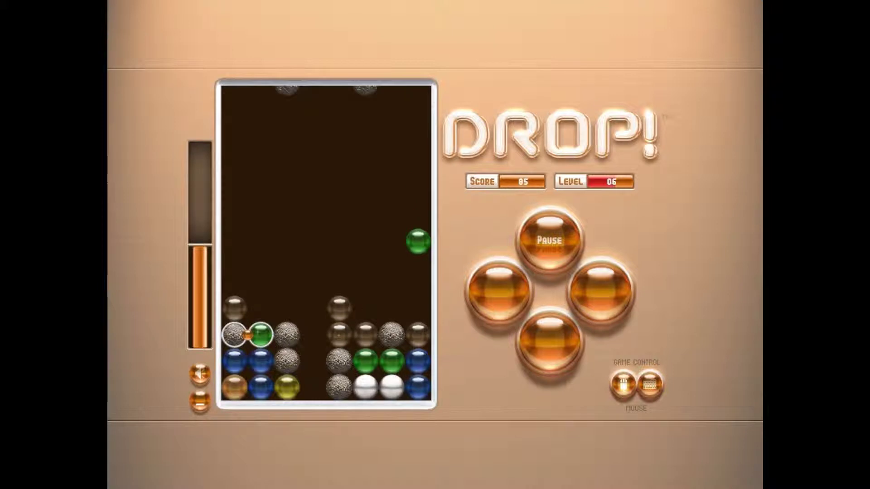
Step: Swap the yellow-green ball into the bottom row and line up grey balls
key("Right")
key("Down")
key("Down")
key("space")
key("Right")
key("Up")
key("Up")
key("Up")
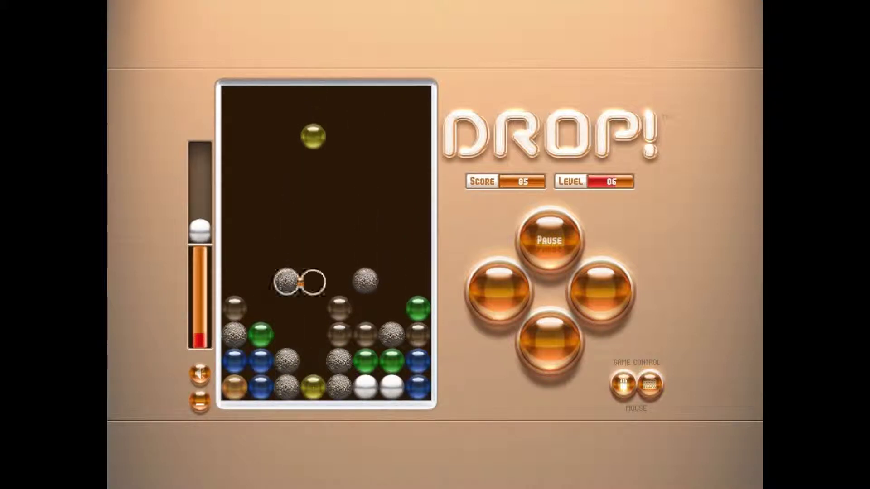
key("Right")
key("Right")
key("Right")
key("Up")
key("Up")
key("Up")
key("Left")
key("Left")
key("Left")
key("space")
key("Down")
key("Right")
key("Right")
key("Right")
key("Down")
key("Down")
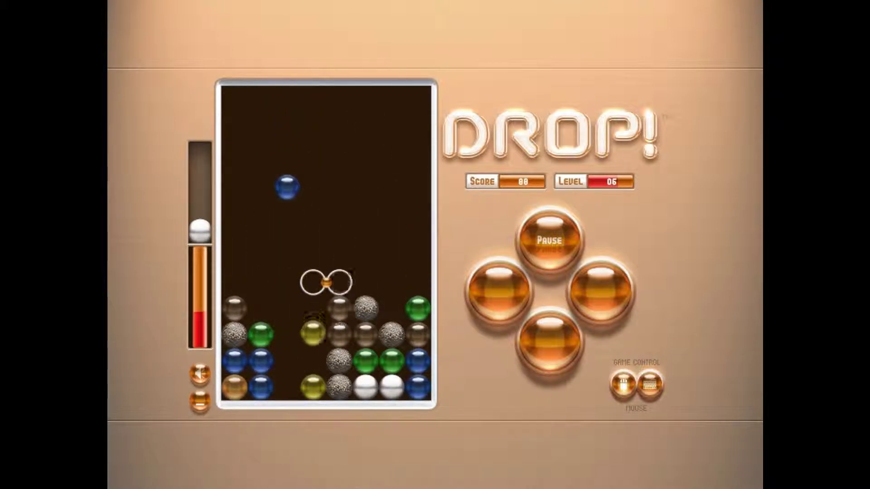
Step: Clear another grey group and swap a grey ball with a green one
key("space")
key("Left")
key("Left")
key("Left")
key("Down")
key("Down")
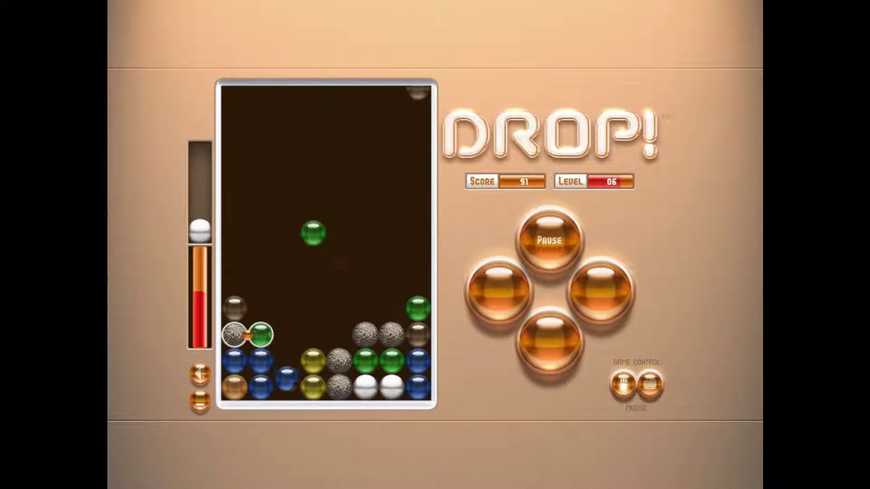
key("space")
key("Right")
key("Down")
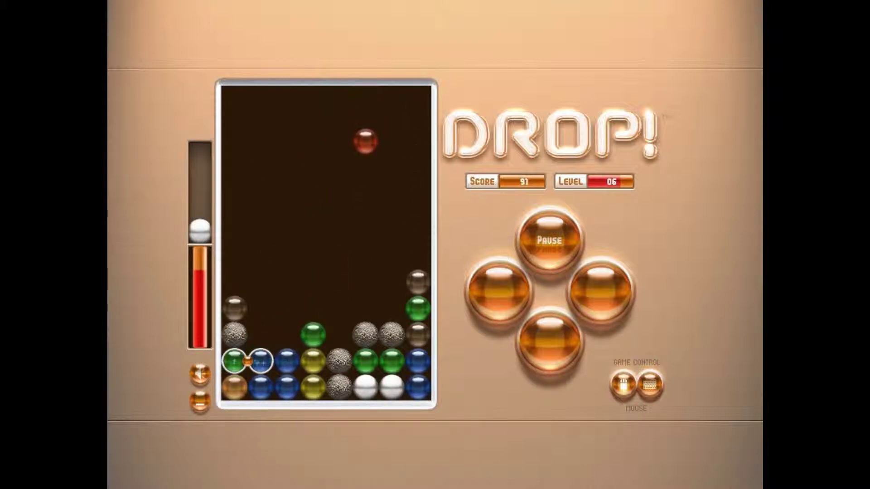
key("Up")
key("Left")
key("Down")
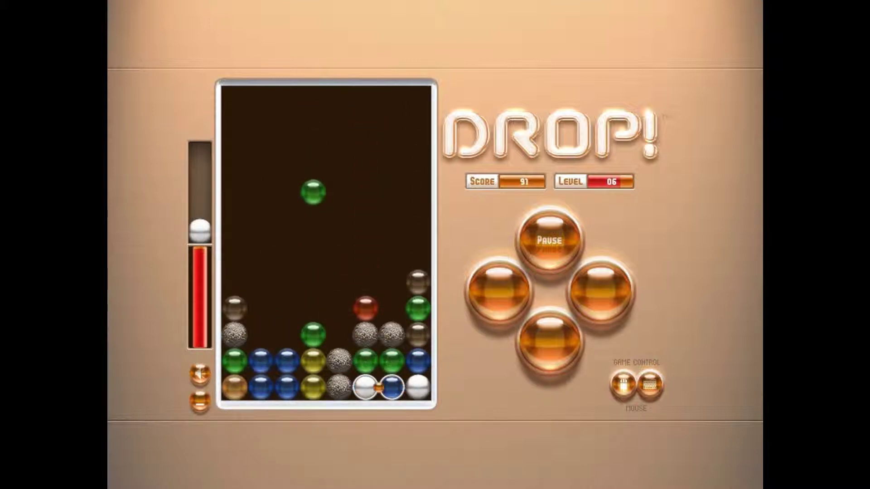
key("Up")
key("Right")
Step: Swap the yellow and blue bottom-row balls and move a green ball to the rightmost column
key("Left")
key("Left")
key("Left")
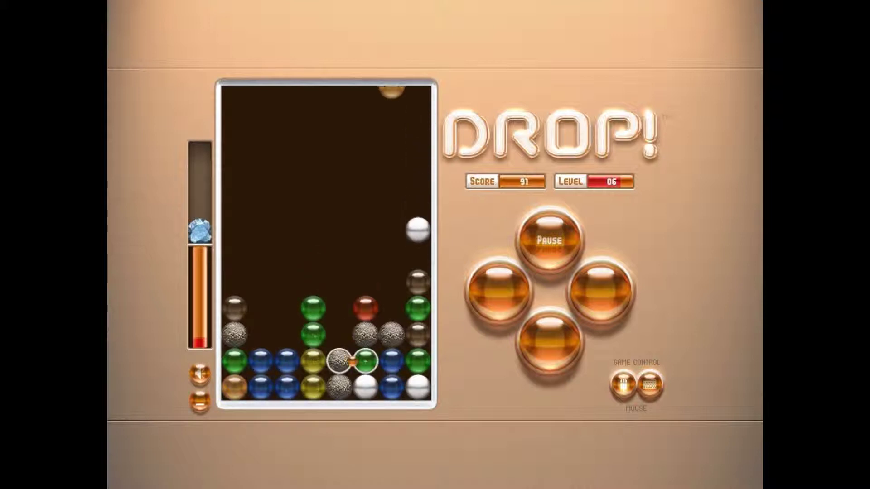
key("Up")
key("Left")
key("Left")
key("Left")
key("space")
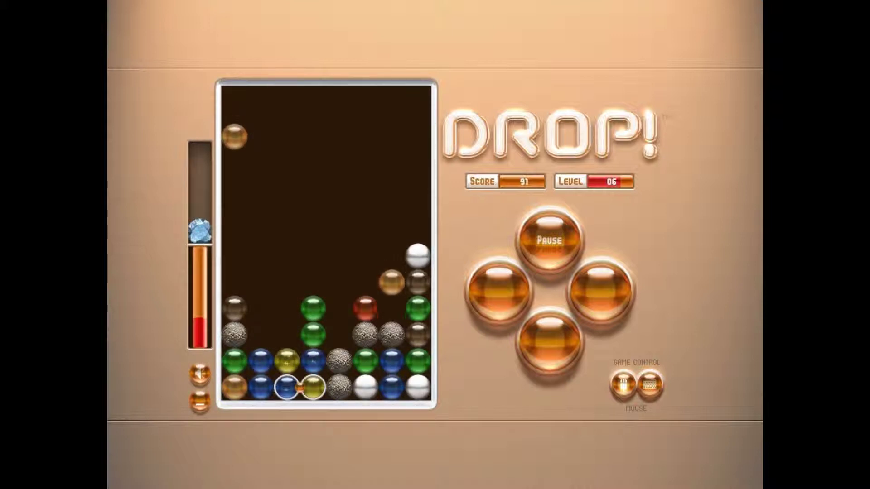
key("Down")
key("Right")
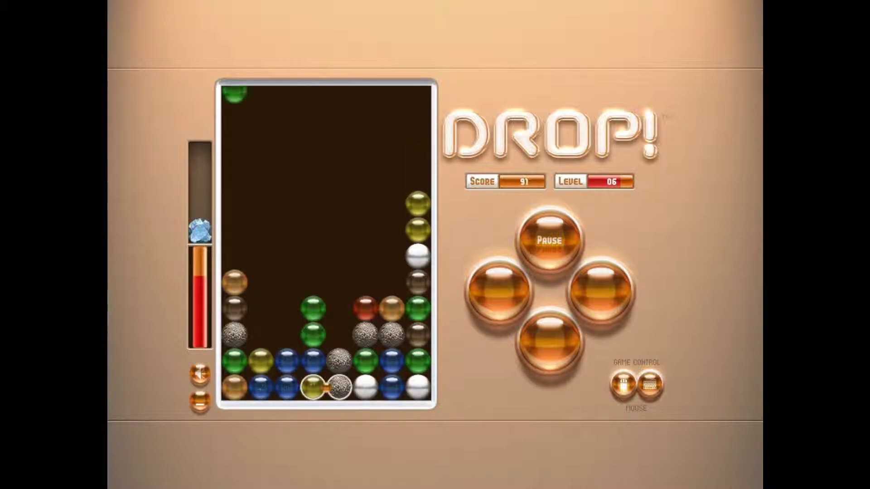
key("Right")
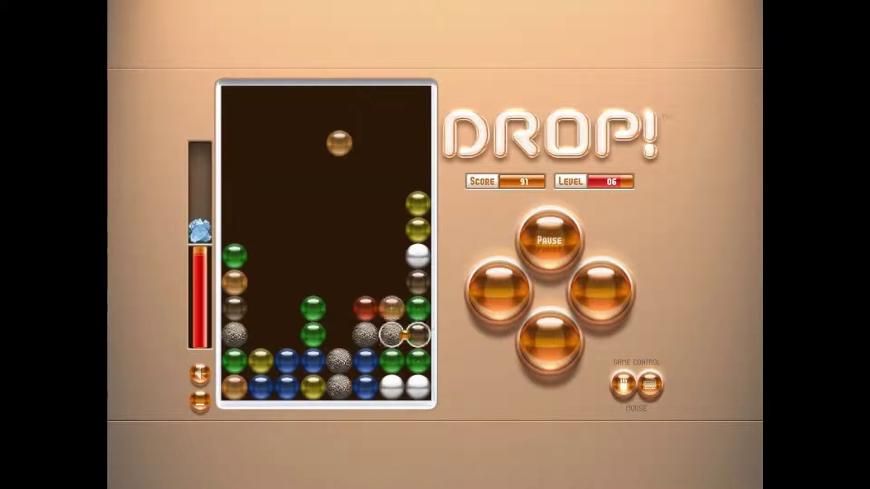
key("Right")
key("Right")
key("space")
key("Right")
key("Right")
key("Up")
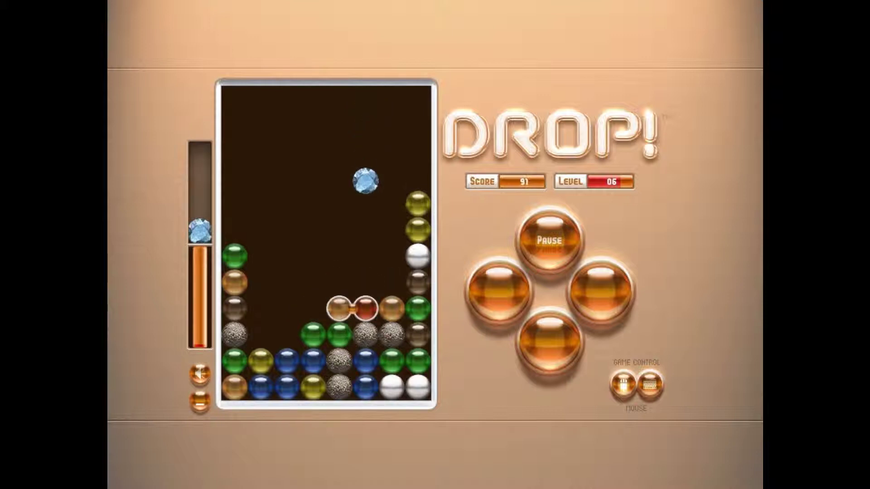
Step: Collapse the stack, clear the blue balls, and rearrange the right-hand stack
key("Down")
key("Down")
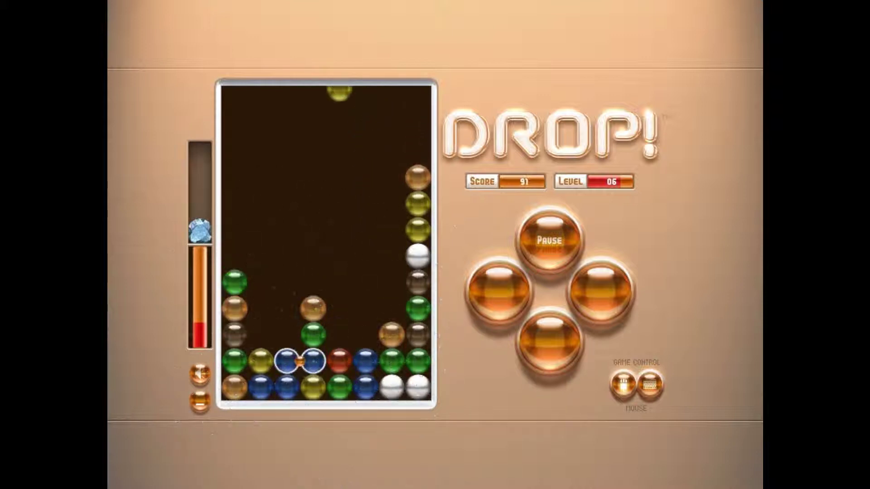
key("space")
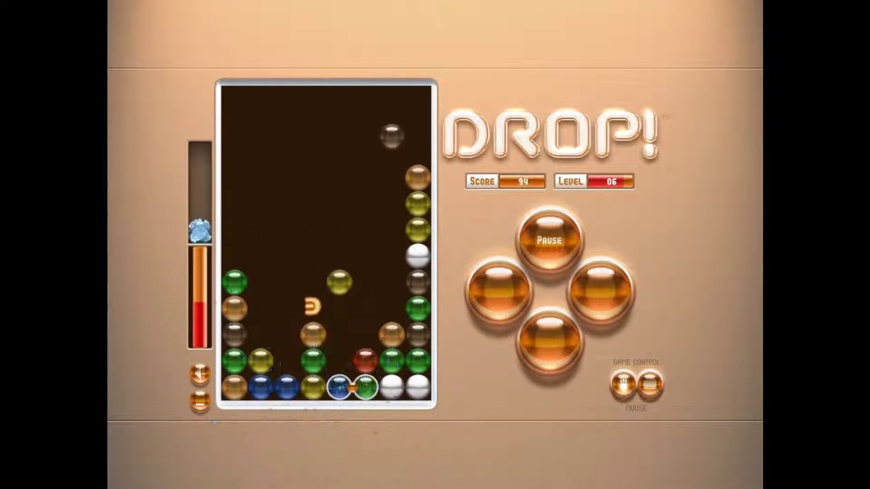
key("Left")
key("Left")
key("Left")
key("Left")
key("Up")
key("space")
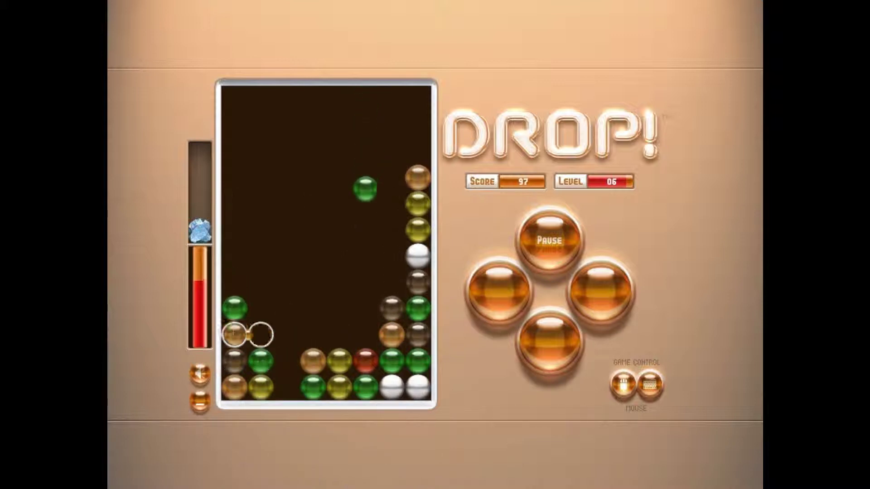
key("Down")
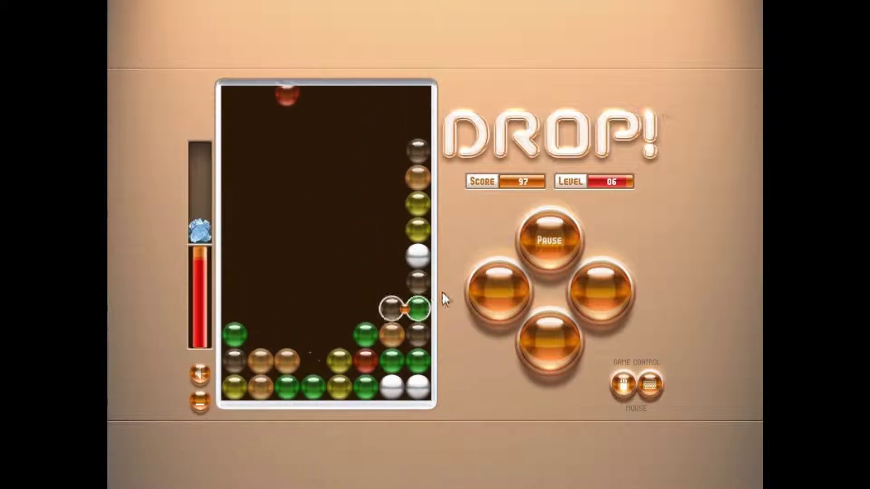
key("Up")
key("Up")
key("Left")
key("space")
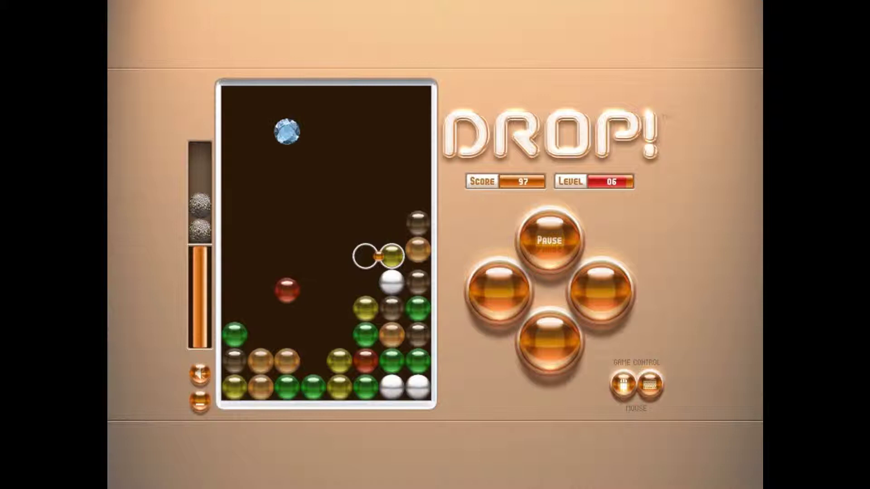
Step: Clear balls to remove the blue gem and keep matching until level 07 at 109 points
key("Down")
key("Down")
key("Left")
key("Down")
key("Down")
key("Down")
key("Left")
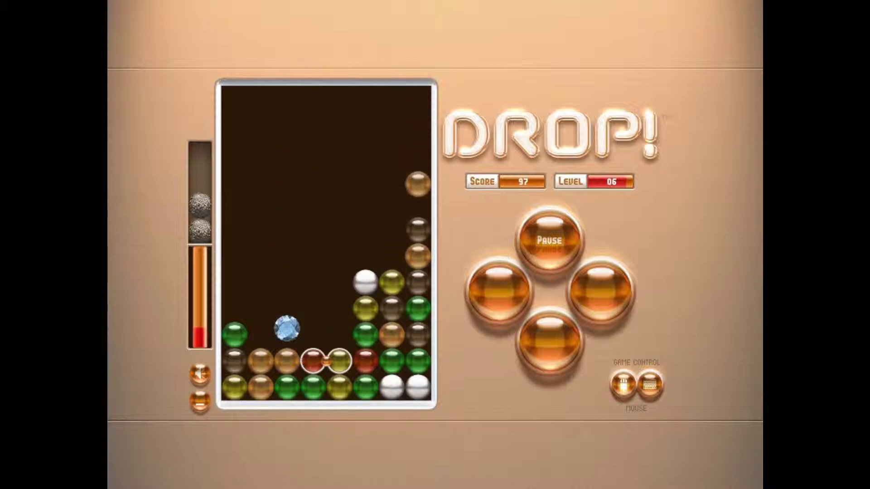
key("Left")
key("Left")
key("space")
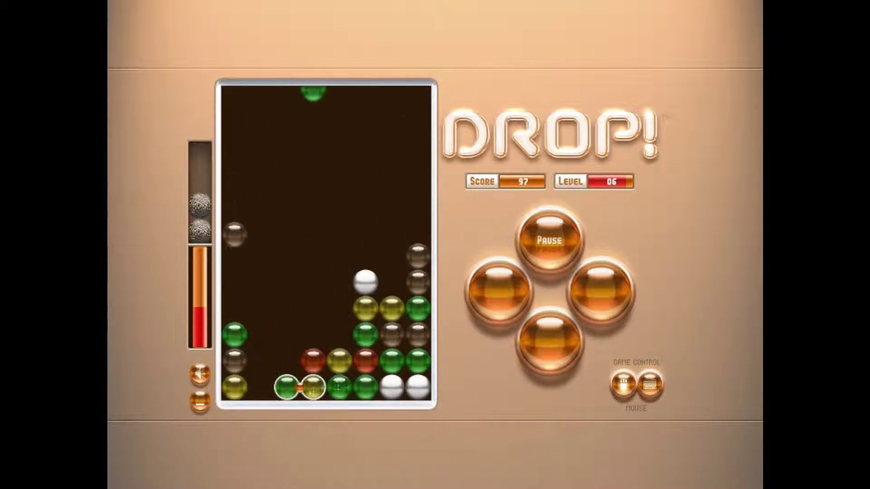
key("space")
key("Right")
key("Right")
key("Up")
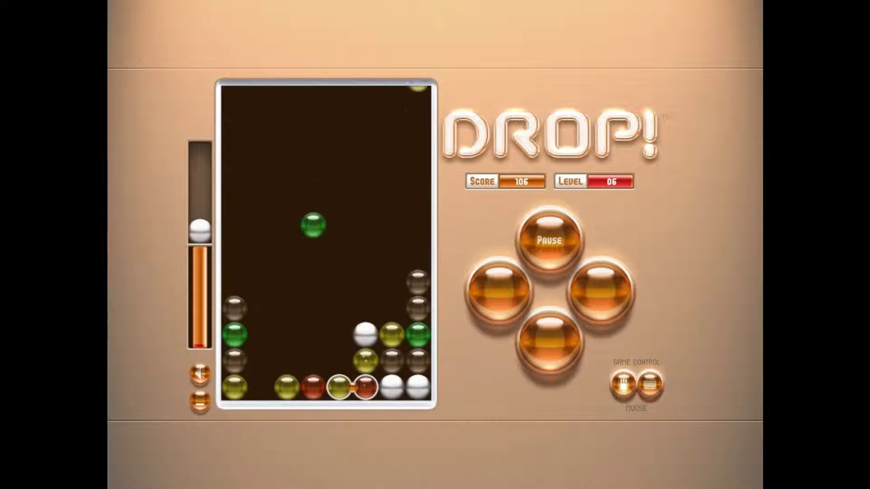
key("space")
key("Up")
key("Up")
key("Right")
key("Right")
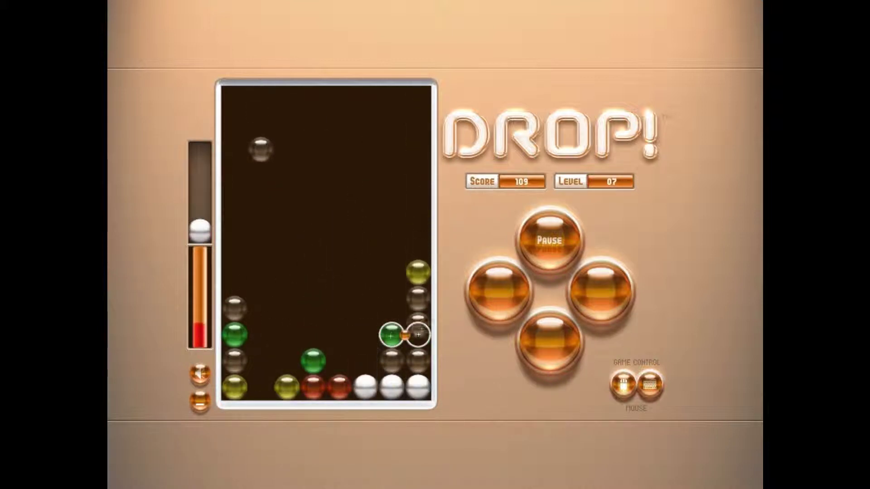
Step: Move the swapper to the far left and swap to clear the right column
key("space")
key("Down")
key("Down")
key("Left")
key("Left")
key("Left")
key("Left")
key("Left")
key("Left")
key("Up")
key("Up")
key("space")
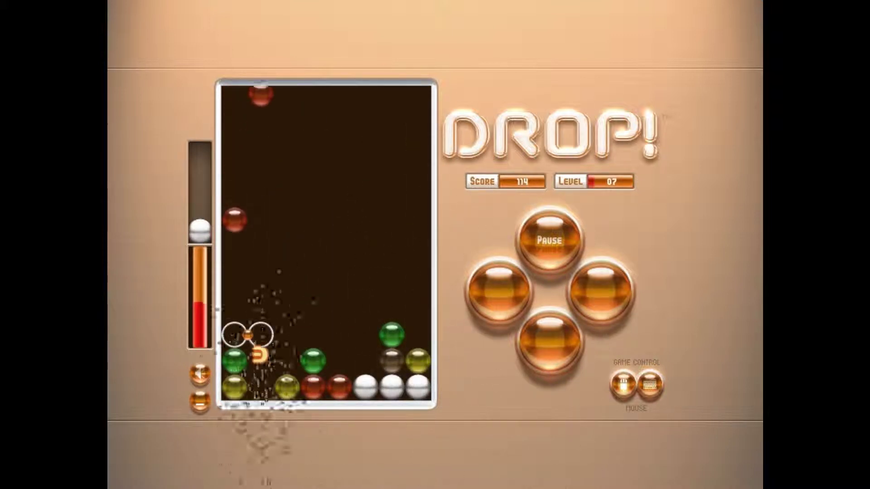
Step: Rearrange marbles at the lower left, then clear balls near the bottom
key("Right")
key("Down")
key("Down")
key("space")
key("Left")
key("Up")
key("Up")
key("Right")
key("Down")
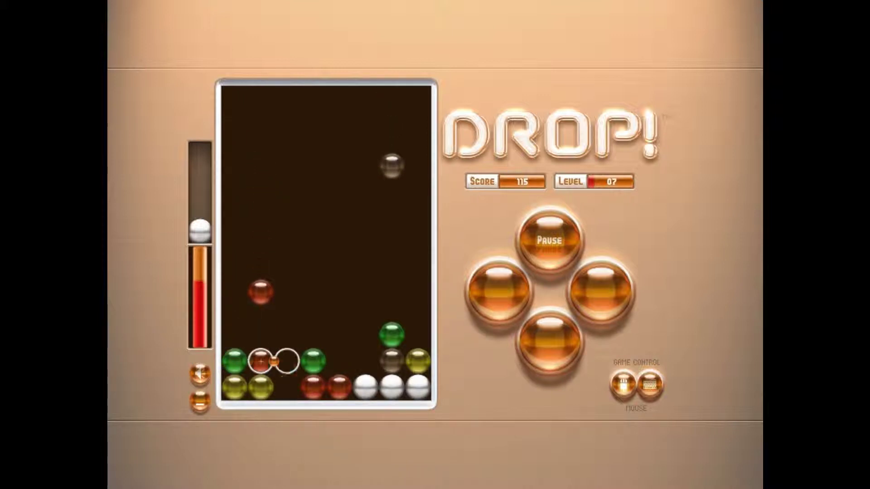
key("space")
key("Right")
key("Right")
key("Right")
key("space")
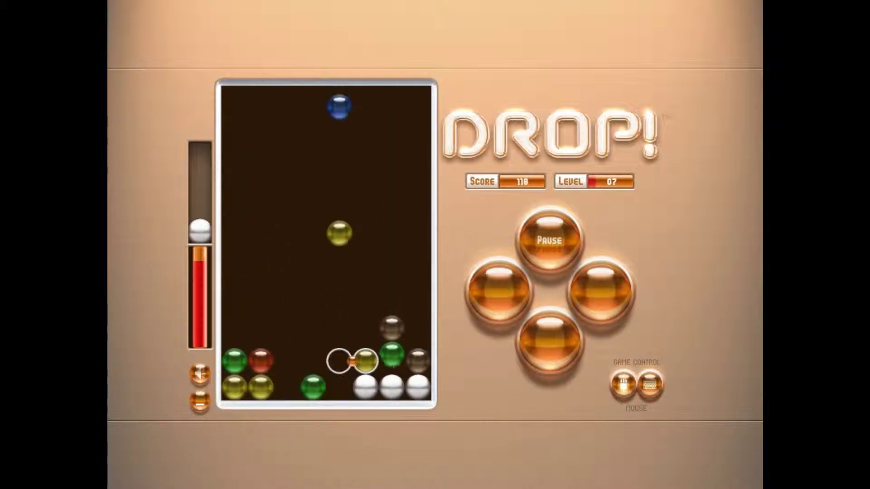
Step: Clear the yellow balls at the bottom left and rearrange the bottom row
key("space")
key("Down")
key("Left")
key("space")
key("Up")
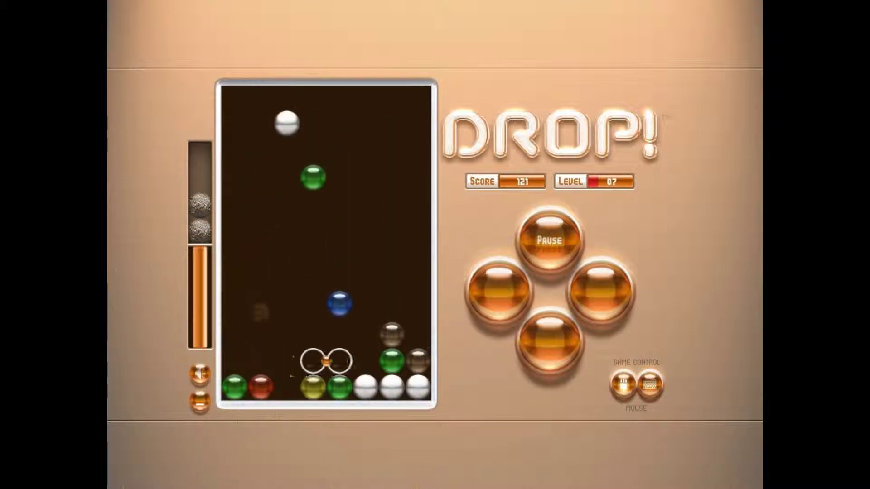
key("Left")
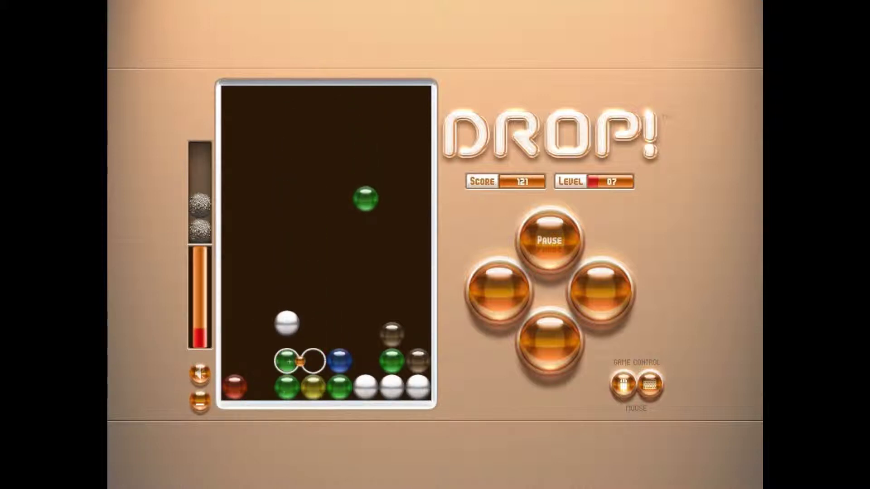
Step: Move the white marble into the empty spot and line up the green marbles
key("Left")
key("space")
key("space")
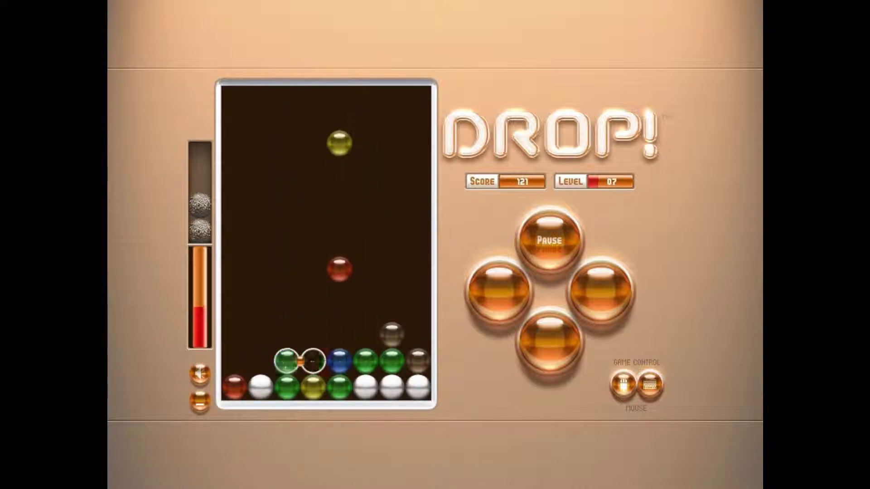
key("Down")
key("Left")
key("Left")
key("Left")
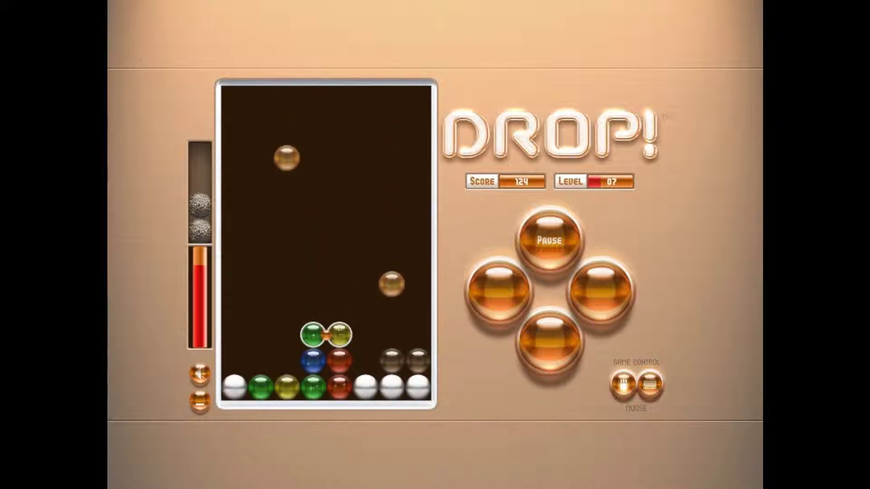
Step: Rearrange the bottom rows and shift the brown marble one column over
key("Up")
key("Left")
key("Down")
key("space")
key("Up")
key("Up")
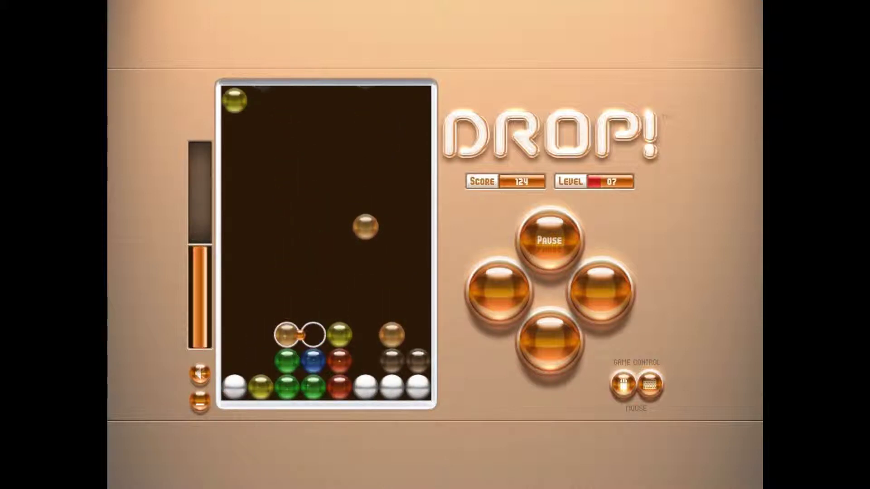
key("Right")
key("Right")
key("Left")
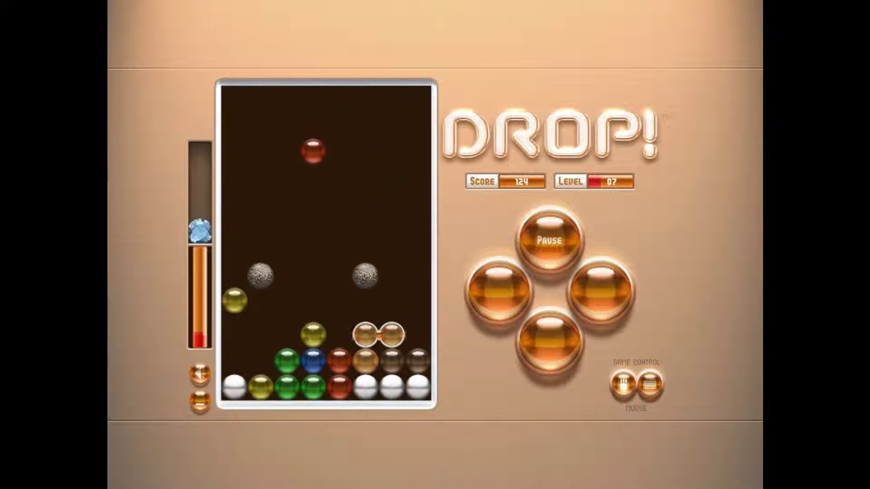
key("Left")
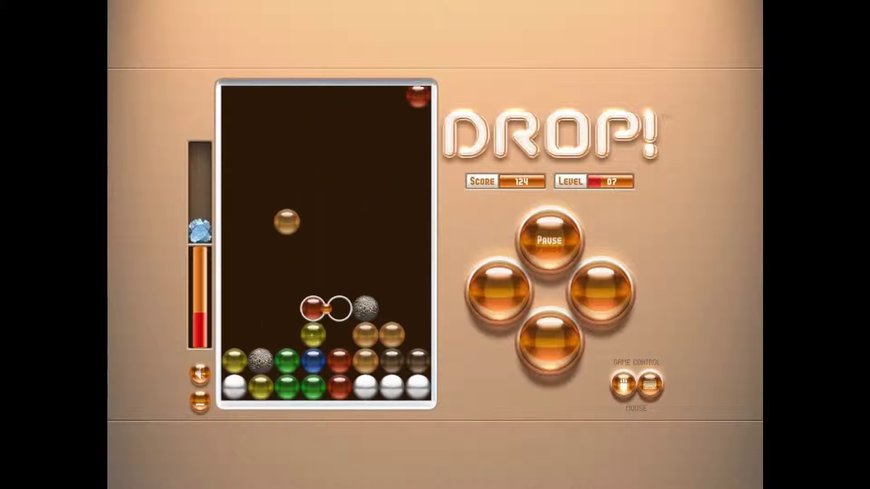
Step: Clear the red and brown column, then swap brown with yellow
key("space")
key("Down")
key("Left")
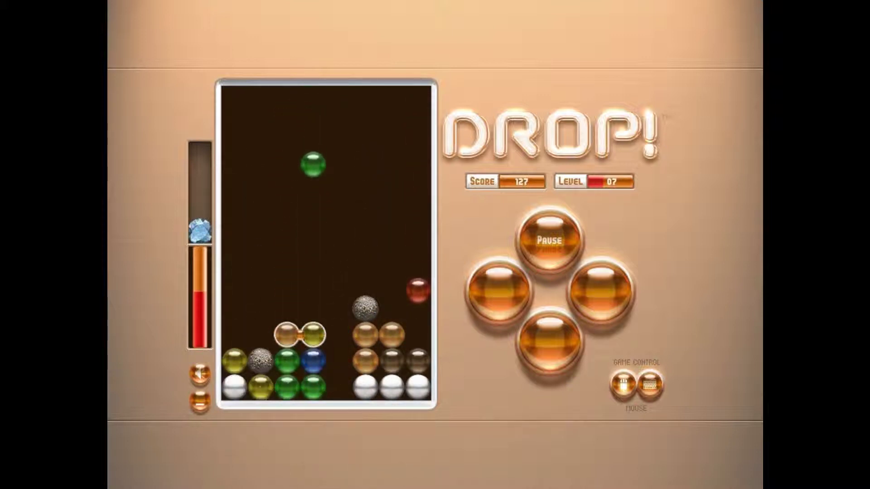
key("space")
key("Left")
Step: Swap marbles to clear the green column
key("space")
key("Right")
key("Right")
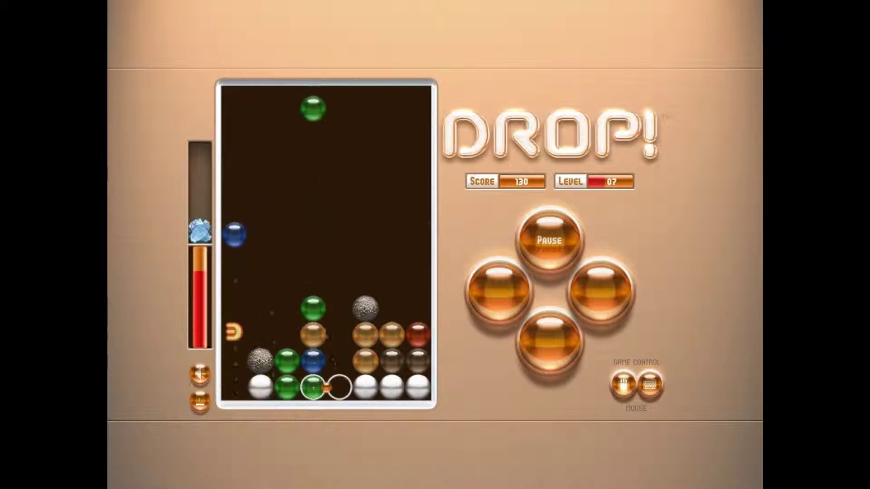
key("Down")
key("space")
Step: Set up another colour match on the right side
key("Up")
key("Right")
key("Down")
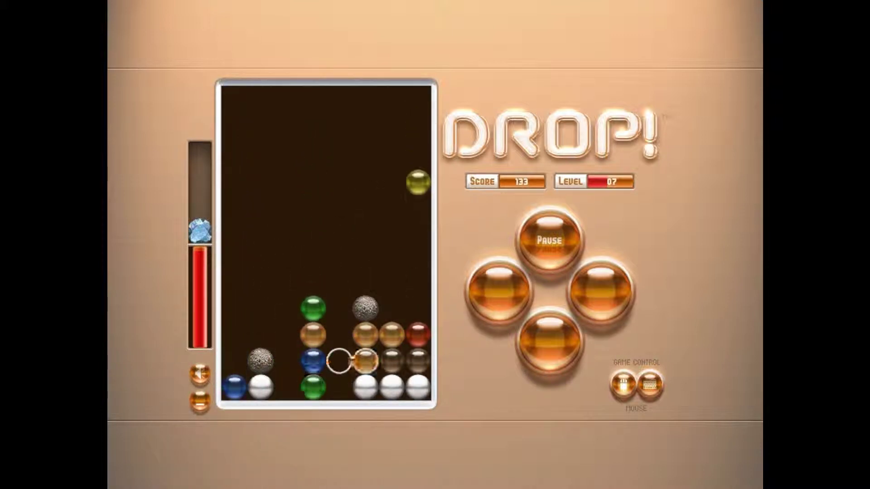
key("Up")
key("space")
Step: Clear the green marbles near the bottom and the orange pair on the right
key("Left")
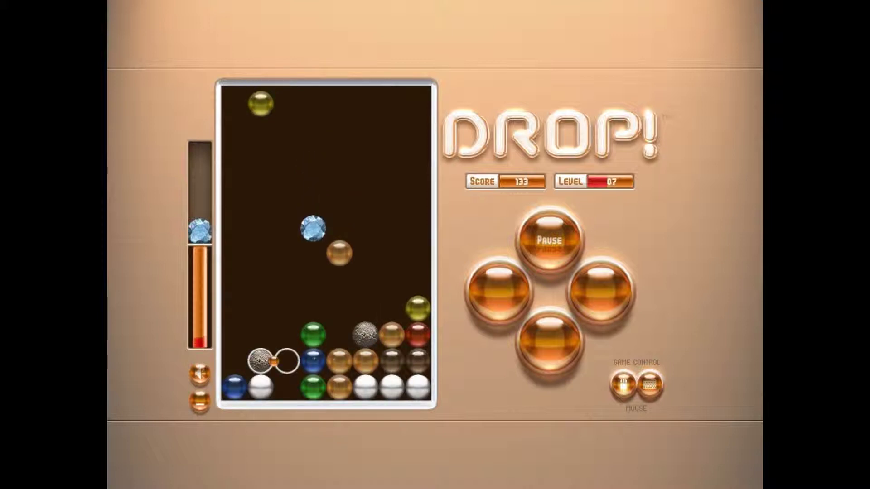
key("Down")
key("Down")
key("space")
key("Right")
key("Right")
key("Right")
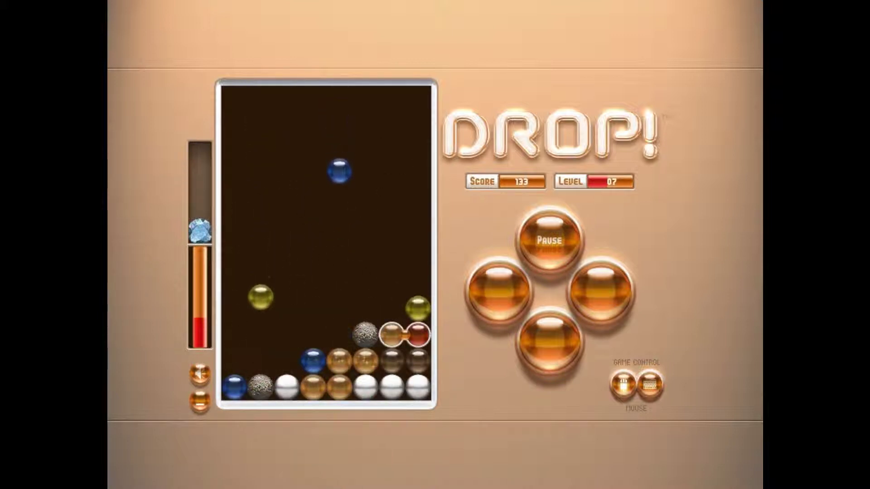
Step: Match the brown and white marbles and clear a column of three blues
key("space")
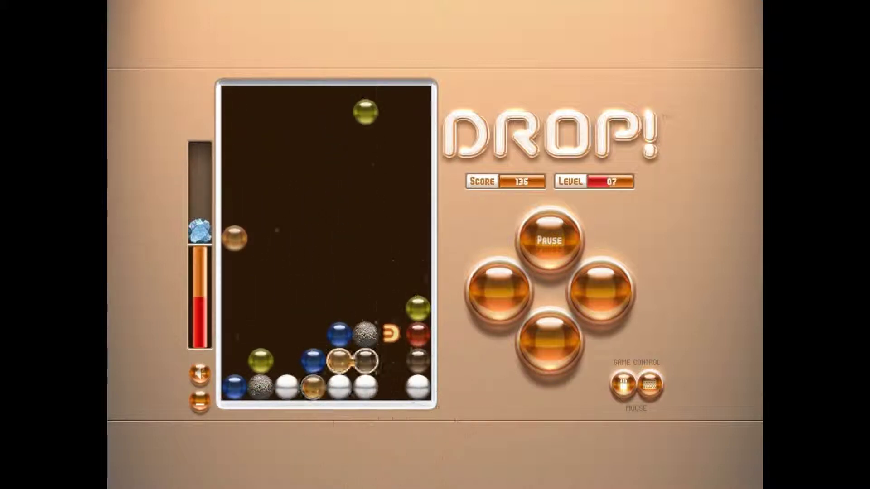
key("Left")
key("Left")
key("Left")
key("Left")
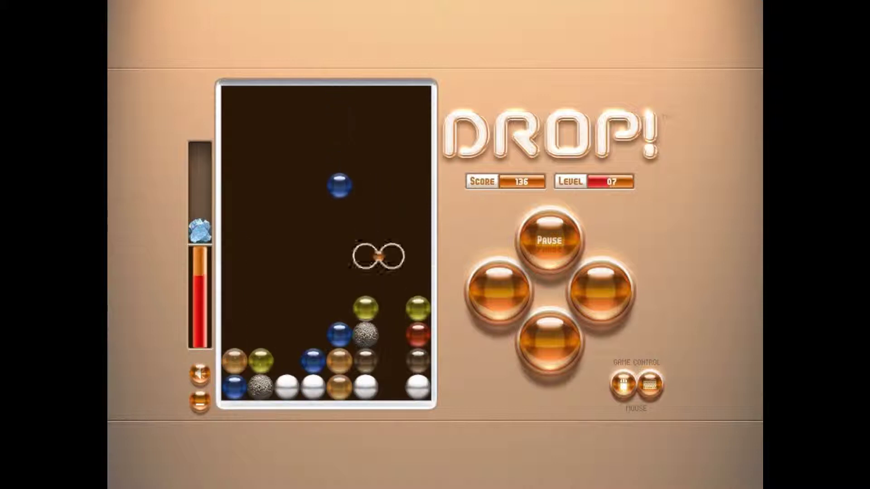
key("space")
key("Up")
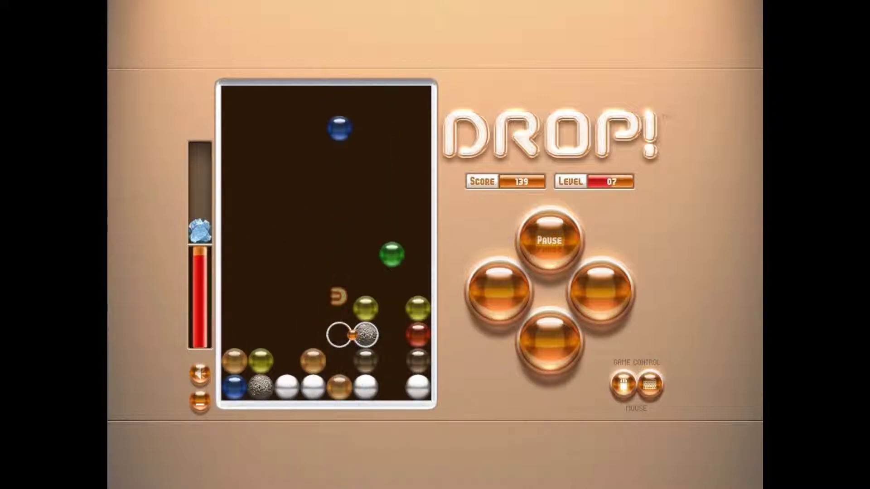
Step: Swap the tan marbles in the middle of the stack into a clearing match
key("Right")
key("Up")
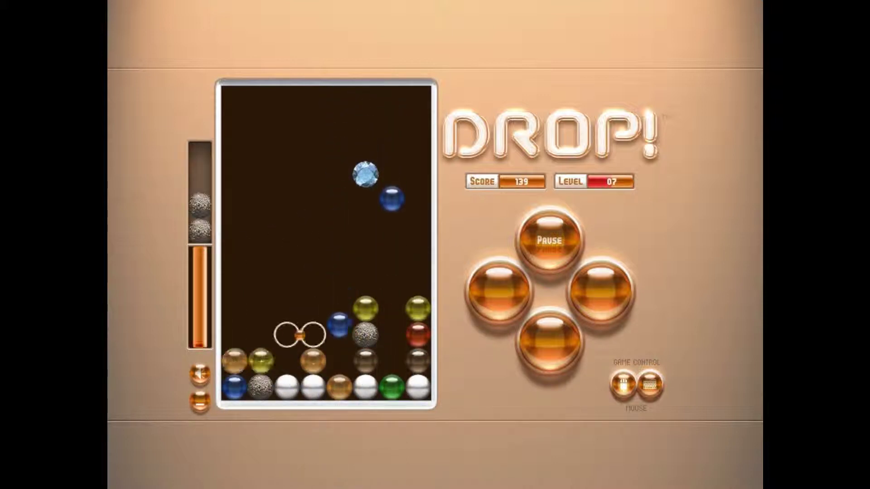
key("Left")
key("Left")
key("Left")
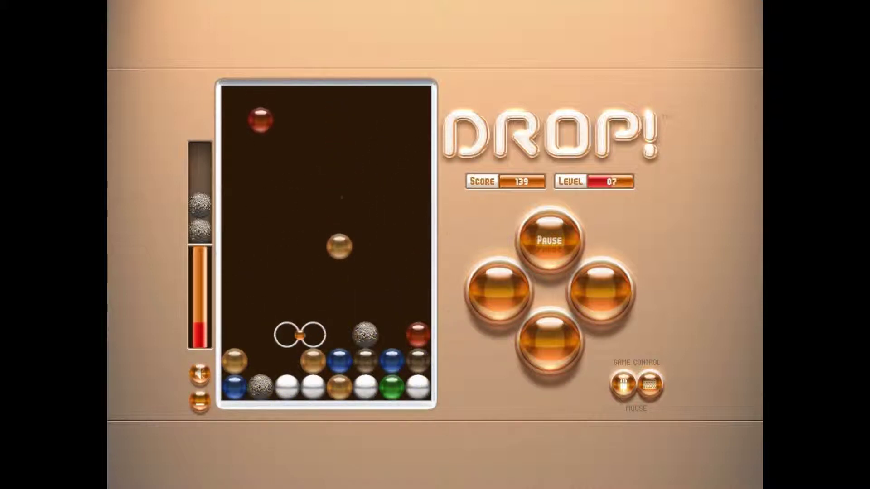
key("Down")
key("space")
key("Left")
key("Left")
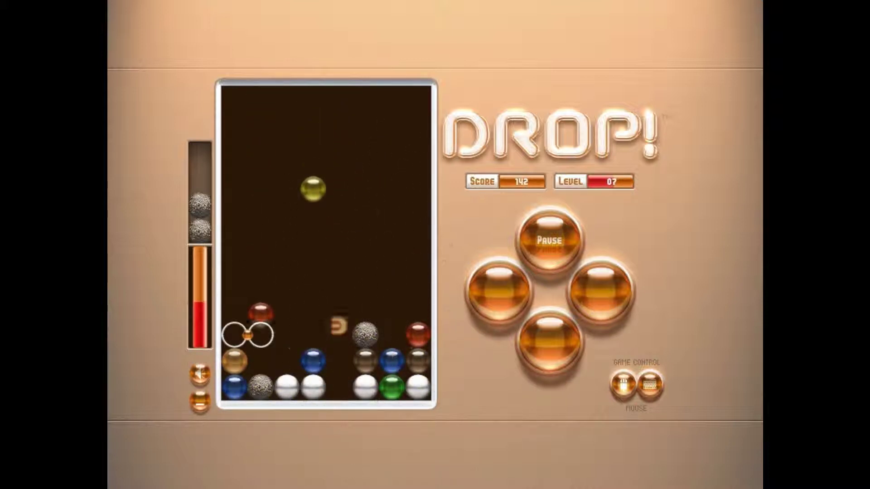
key("Down")
Step: Swap bottom-right marbles to clear a match on the right
key("space")
key("Right")
key("Right")
key("Down")
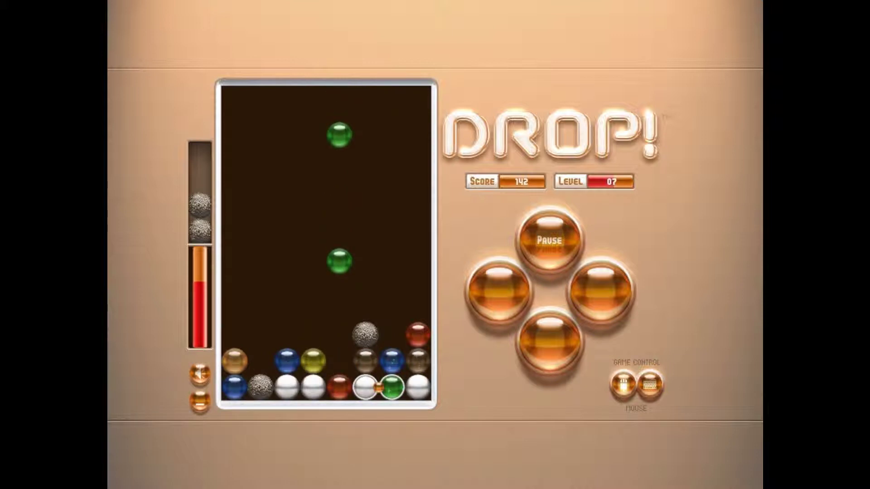
key("Right")
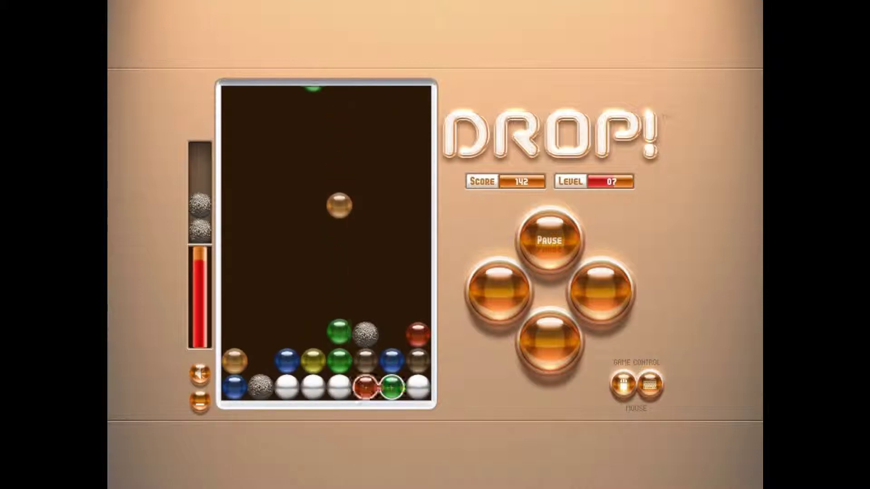
key("space")
key("Up")
key("Up")
key("Left")
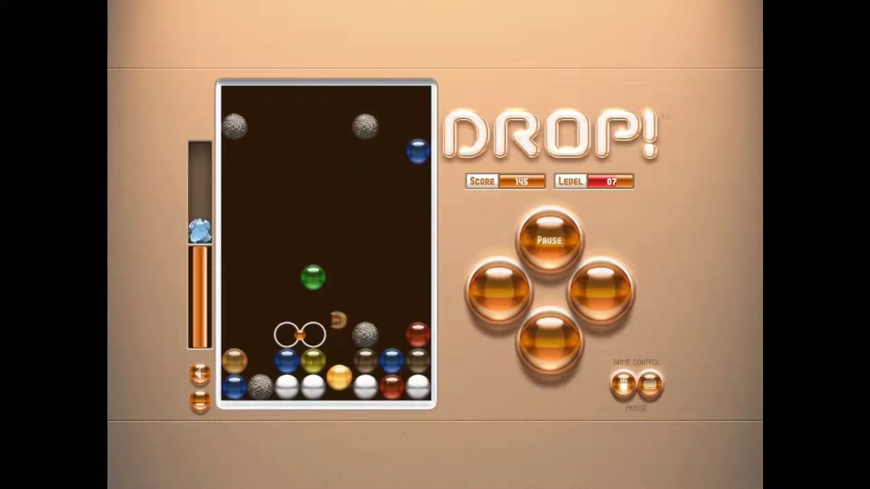
key("Right")
Step: Rearrange marbles around the stack to set up more matches
key("Down")
key("Right")
key("Right")
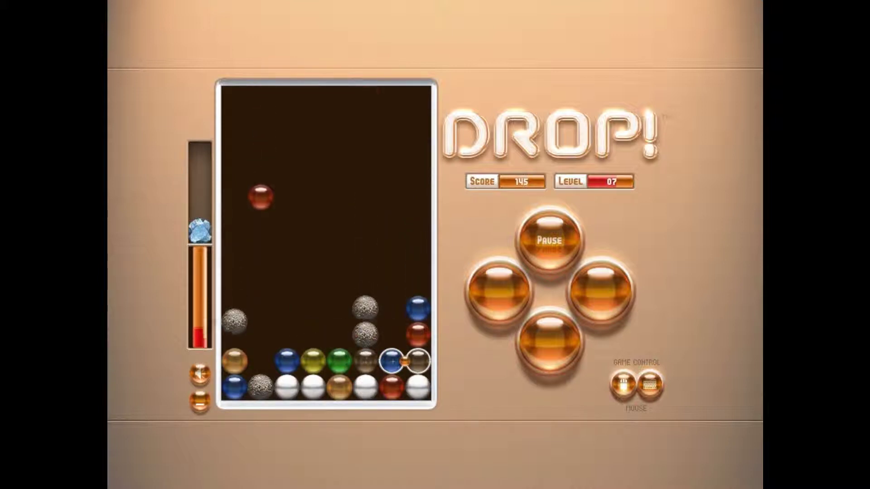
key("Up")
key("Up")
key("space")
key("Left")
key("Left")
key("Left")
key("Down")
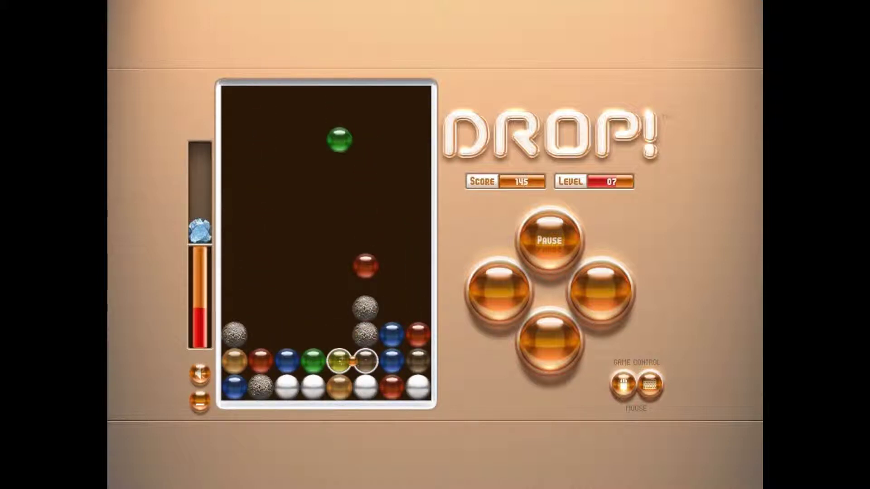
Step: Swap the blue and green marbles, then clear the red ones for a score of 151
key("Down")
key("Down")
key("Down")
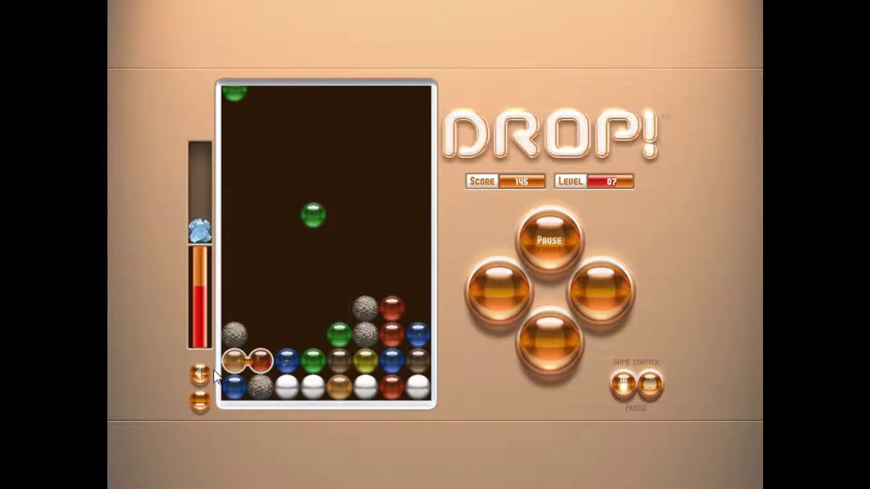
key("Left")
key("Left")
key("Left")
key("space")
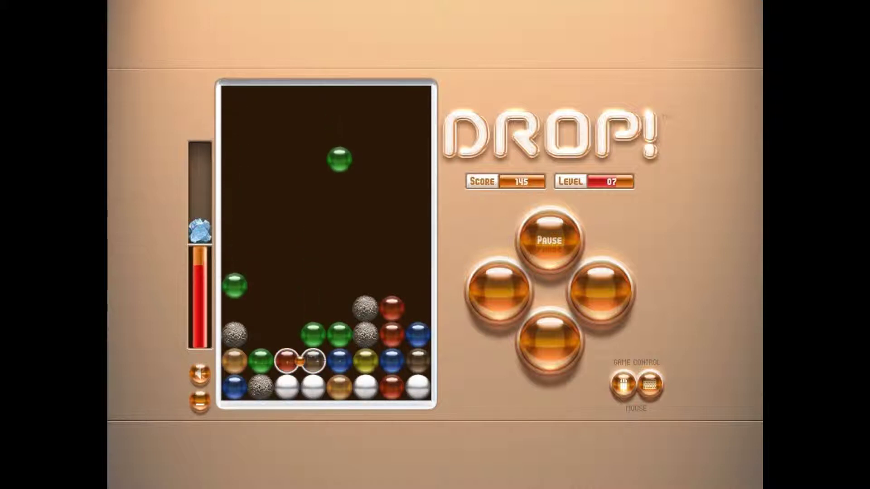
key("Right")
key("space")
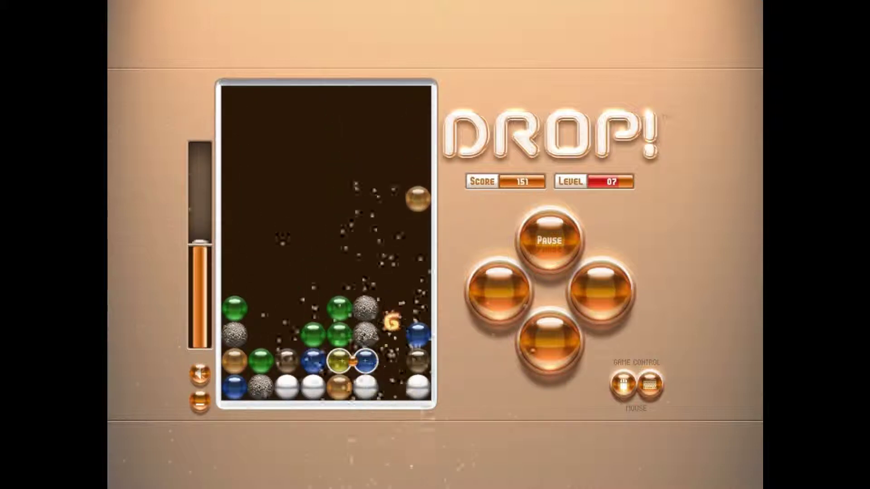
Step: Swap marbles along the bottom rows to match and clear the green marbles
left_click(383, 359)
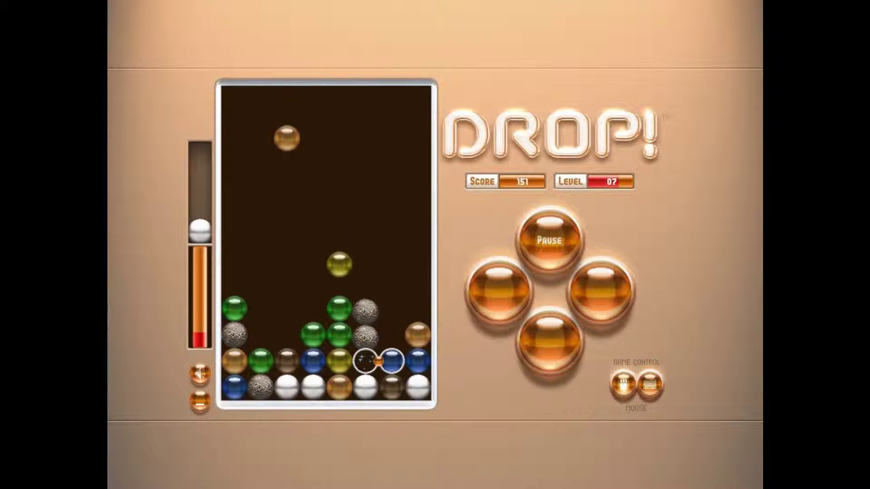
left_click(327, 362)
left_click(300, 361)
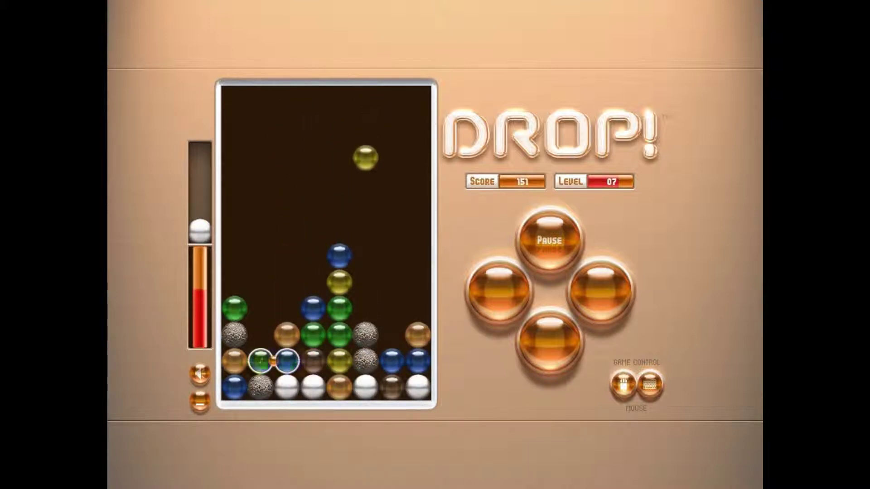
left_click(299, 362)
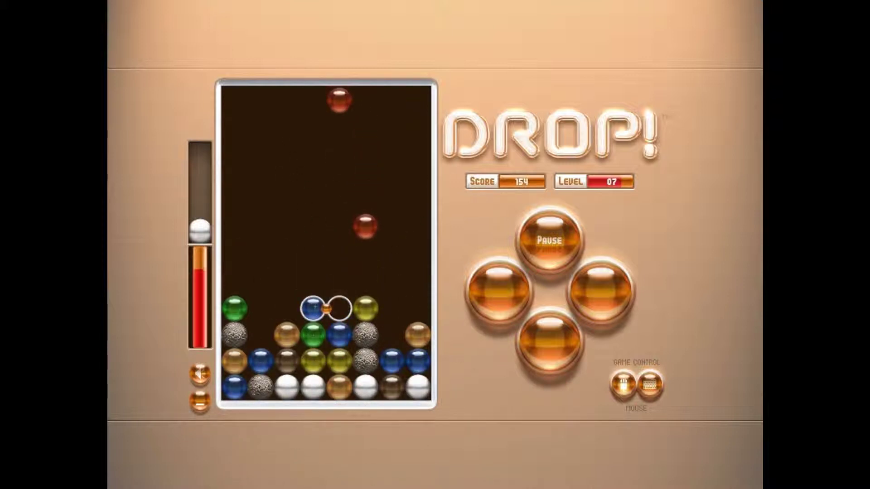
Step: Swap marbles beneath the red and yellow ones, then swap the brown and blue pair
left_click(340, 333)
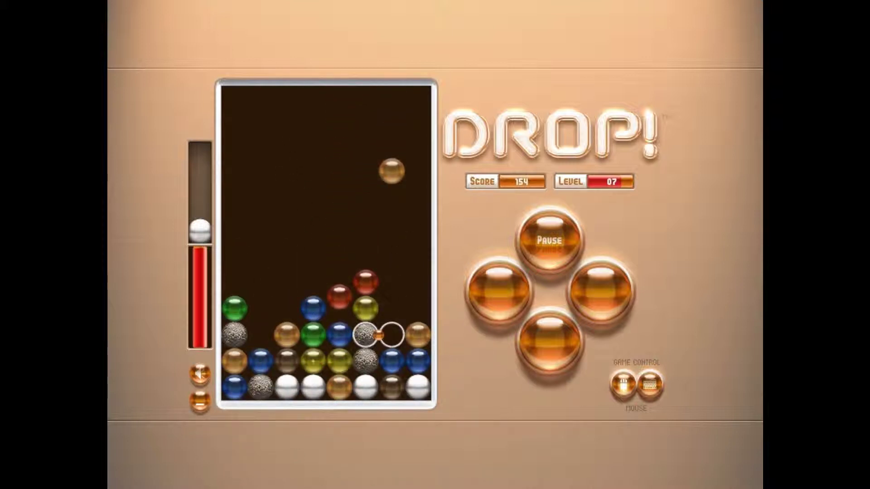
left_click(352, 310)
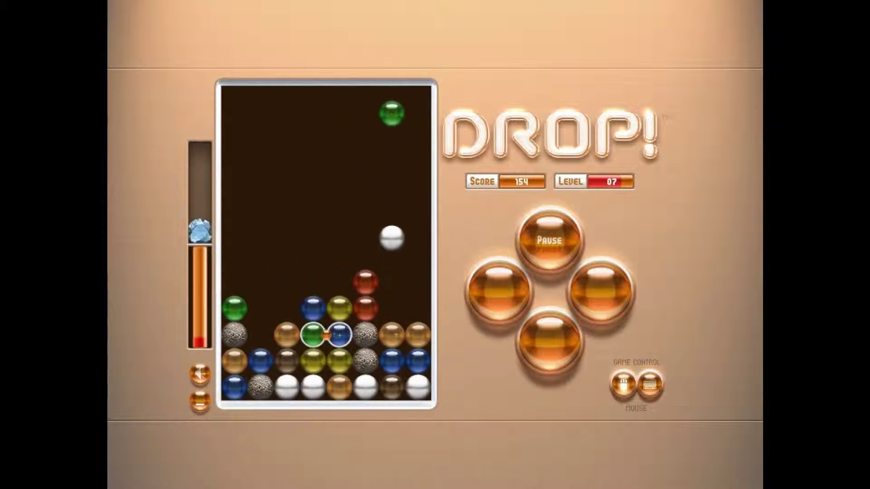
left_click(249, 310)
left_click(274, 362)
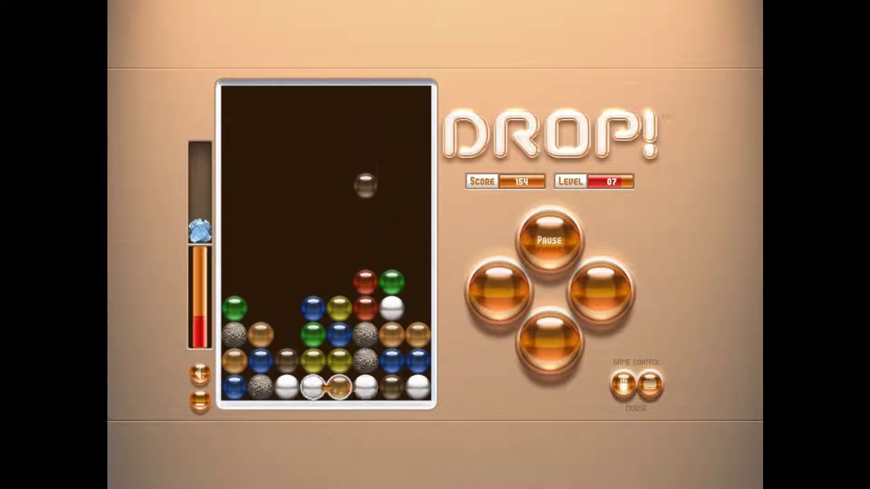
left_click(274, 387)
left_click(248, 362)
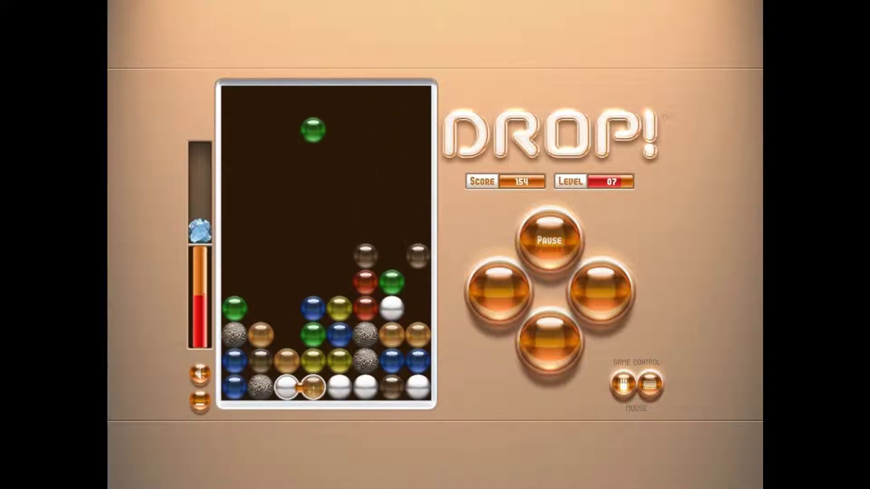
Step: Clear a match in the lower rows and swap pairs on the left
left_click(340, 334)
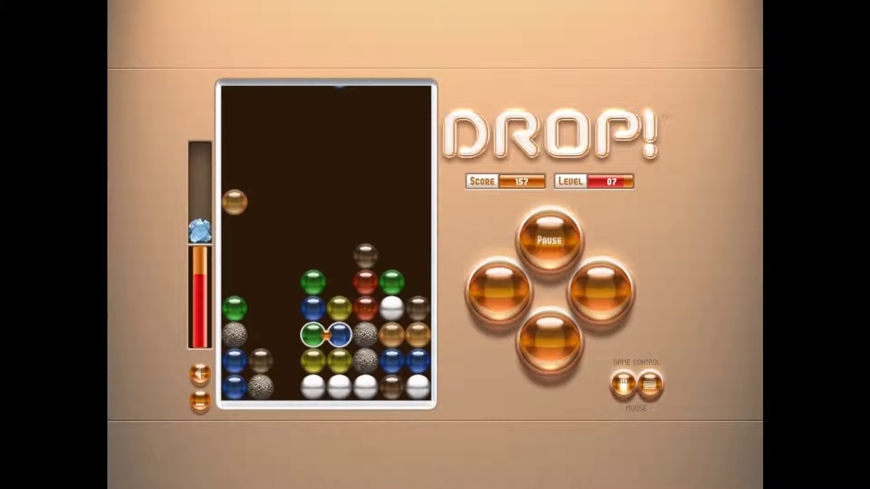
left_click(312, 335)
left_click(288, 334)
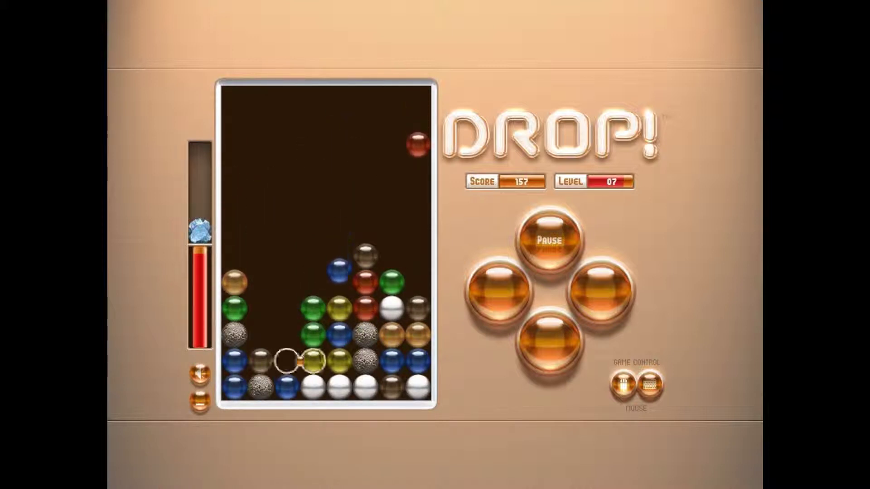
left_click(248, 387)
left_click(248, 309)
left_click(274, 388)
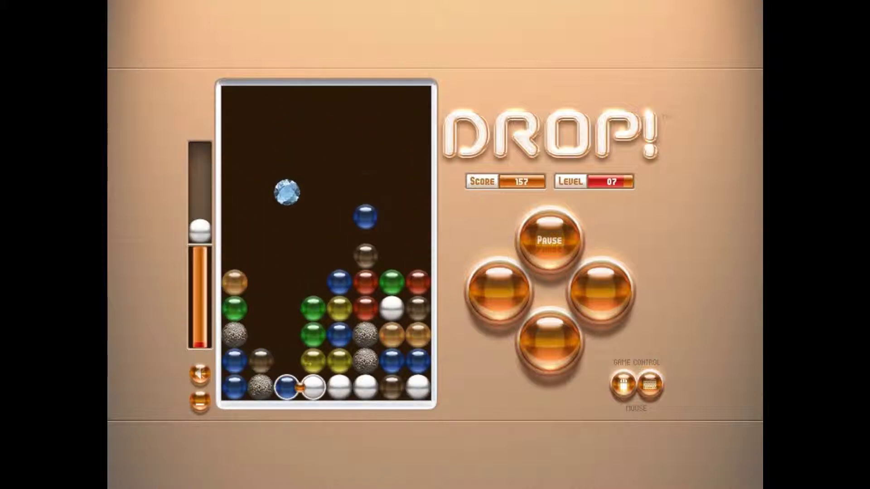
Step: Clear the yellow column and the right column, reaching level 8 with 172 points
left_click(274, 362)
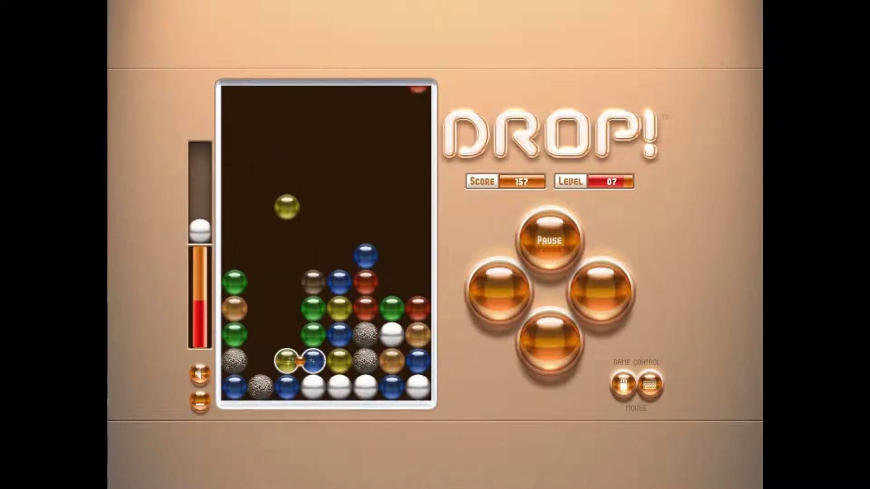
left_click(274, 309)
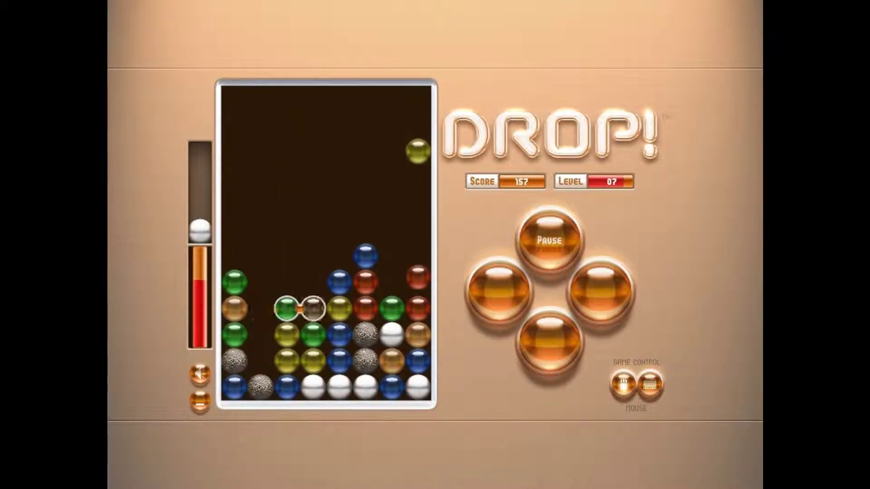
left_click(300, 309)
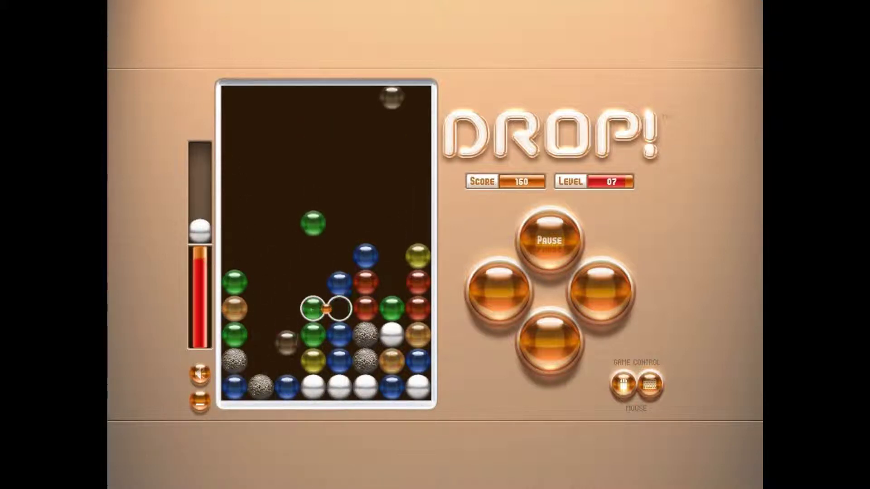
left_click(378, 309)
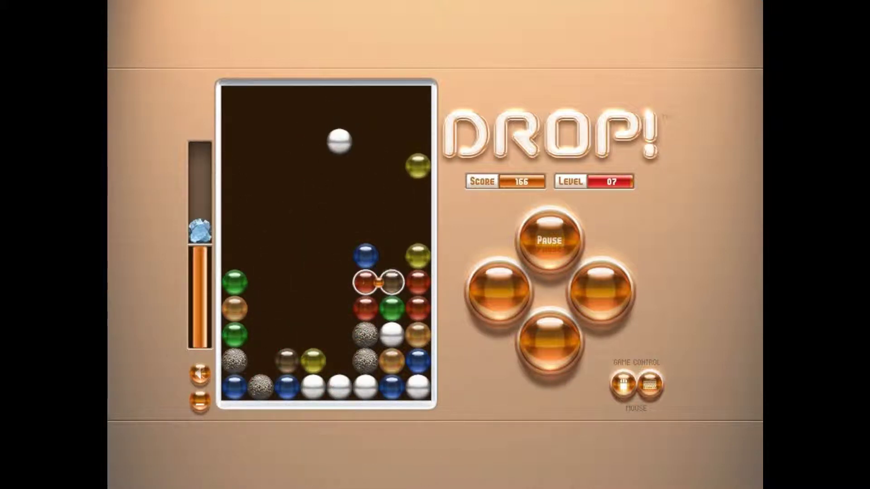
left_click(405, 310)
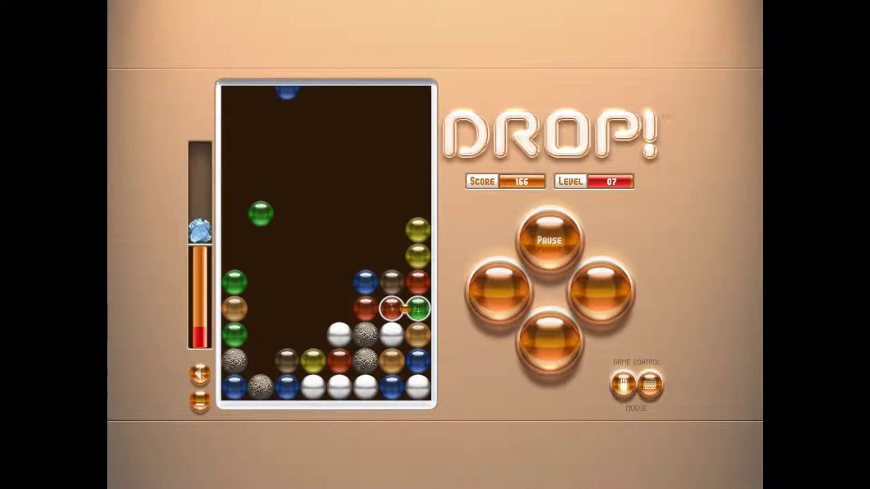
left_click(300, 361)
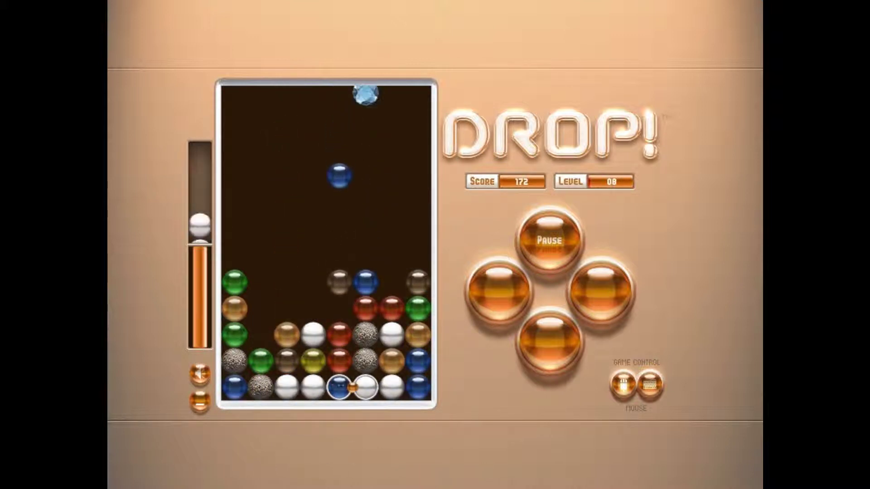
Step: Clear the blue marbles, a green-yellow triple, a right match and the grey cluster for 196
left_click(351, 385)
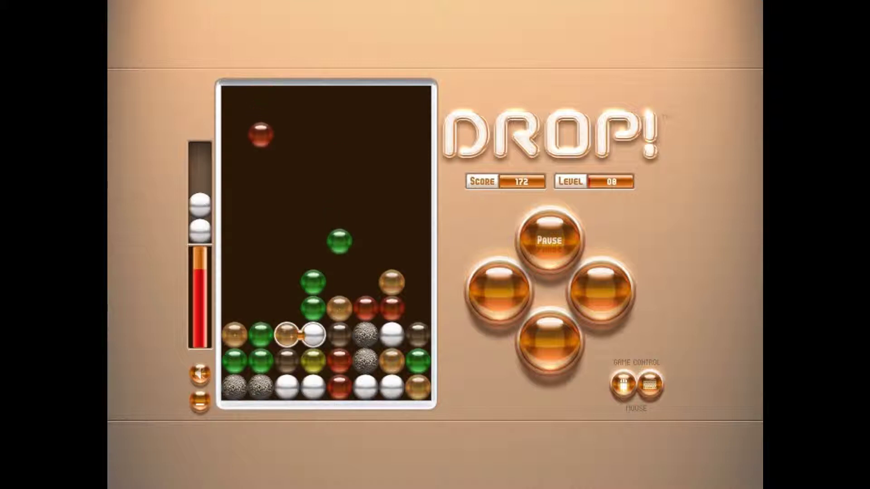
left_click(300, 360)
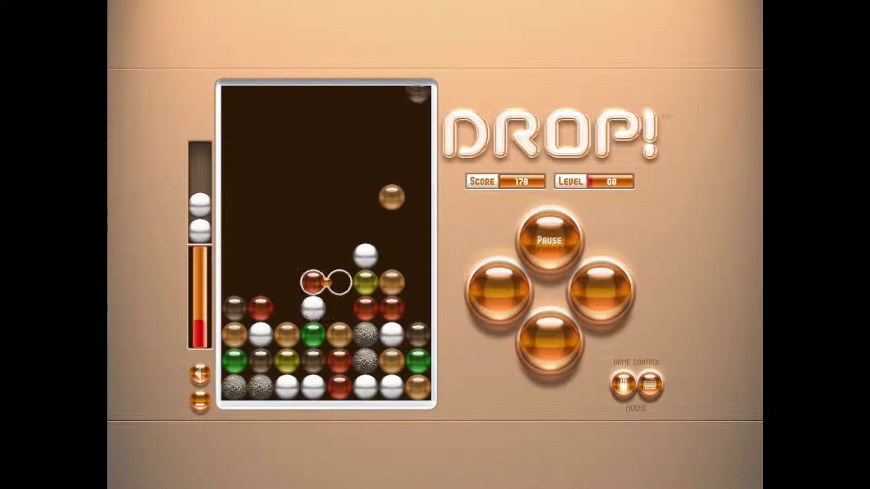
left_click(312, 276)
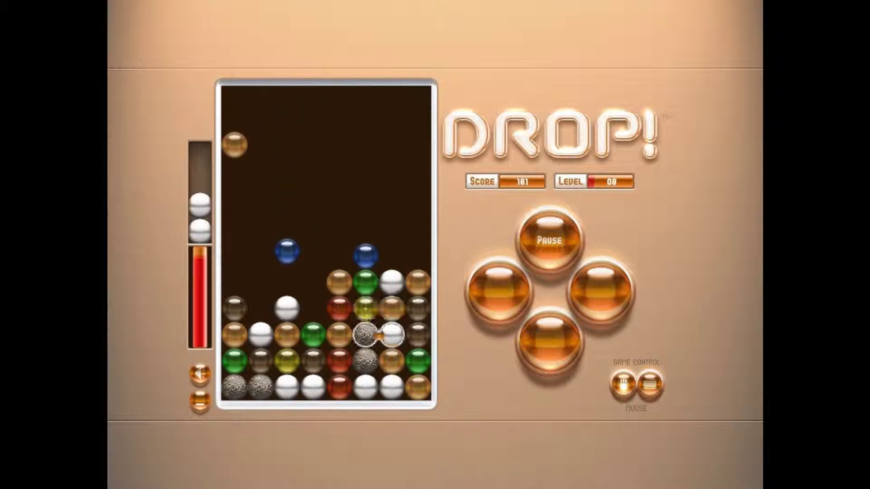
left_click(378, 335)
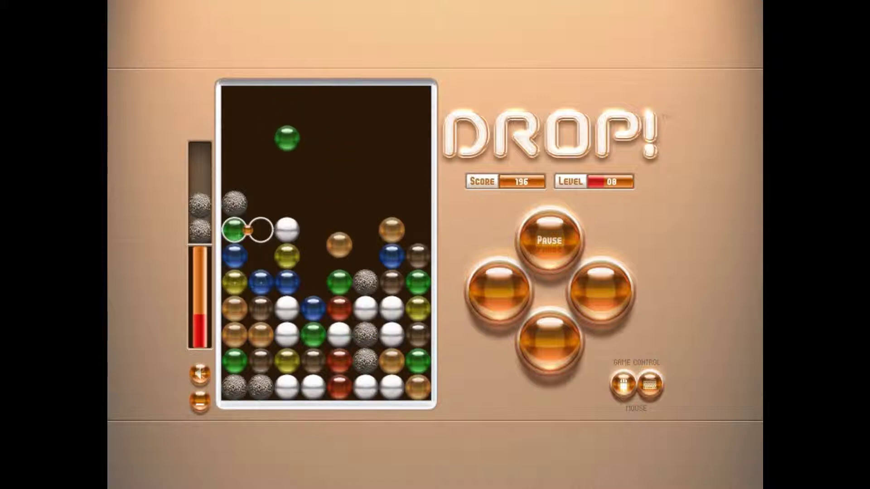
Step: Swap upper-row marbles into chain clears until the stack overflows at 208 points
left_click(248, 256)
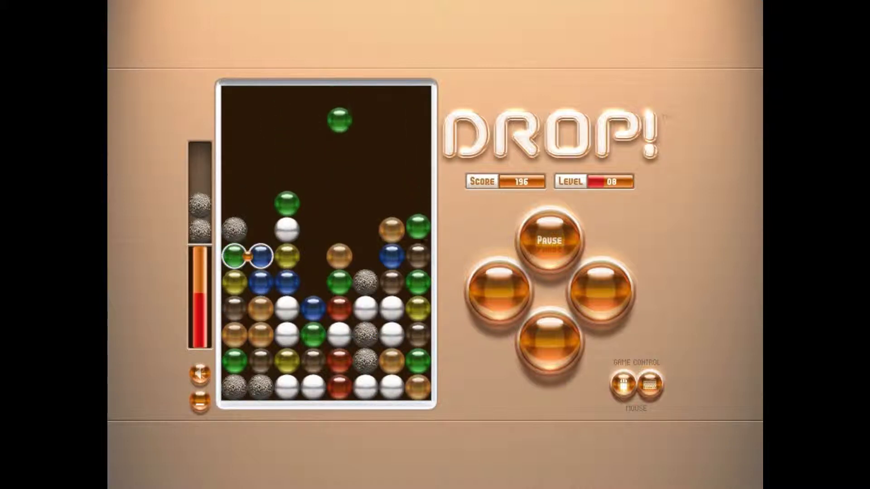
left_click(274, 255)
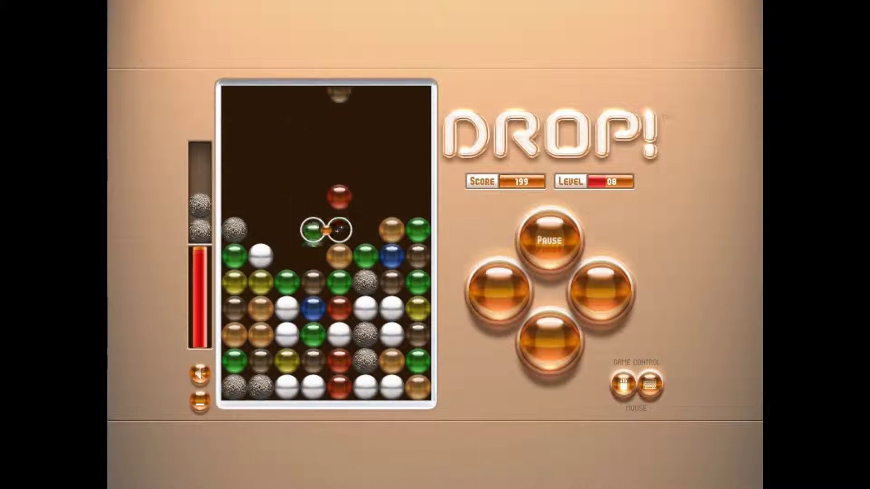
left_click(326, 256)
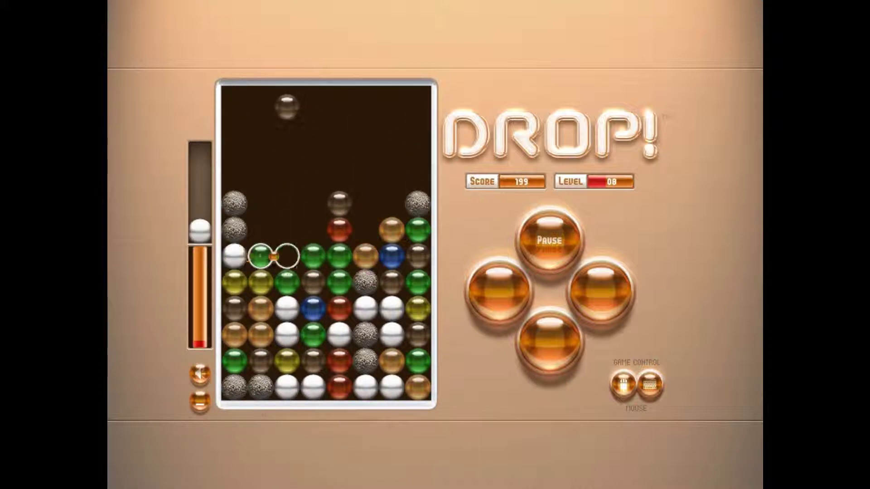
left_click(299, 310)
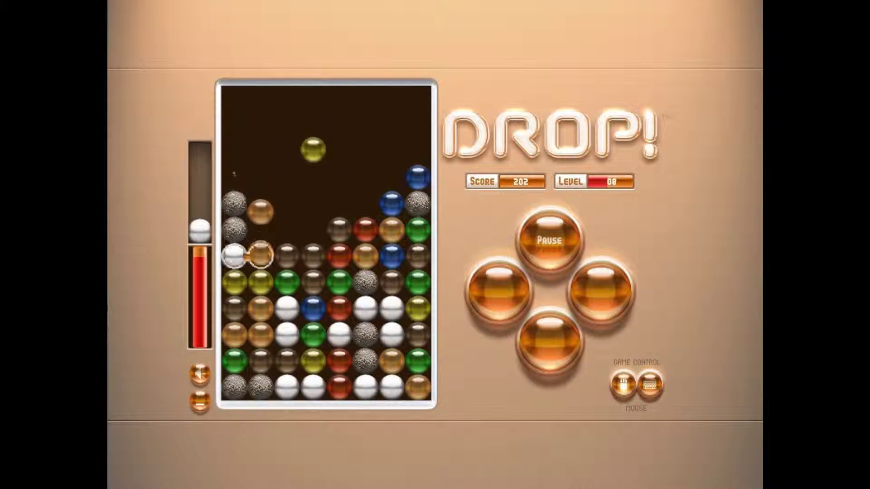
left_click(340, 256)
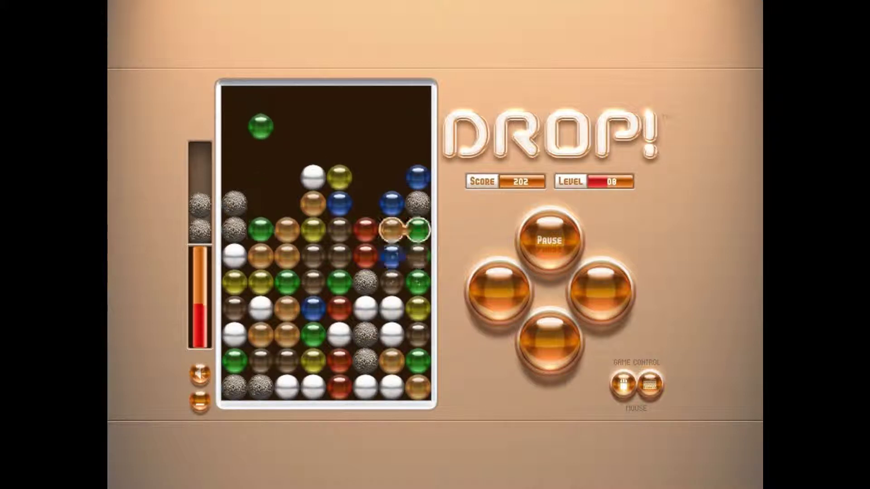
left_click(352, 230)
left_click(299, 230)
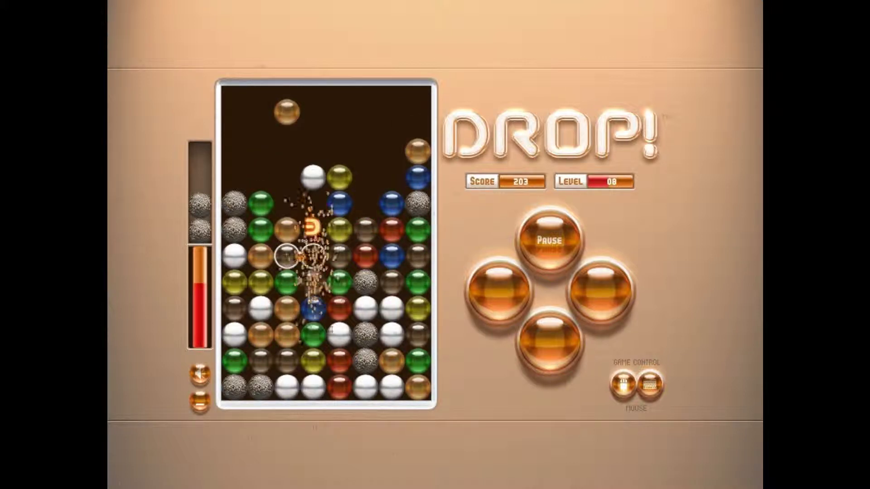
left_click(299, 309)
type("Raym")
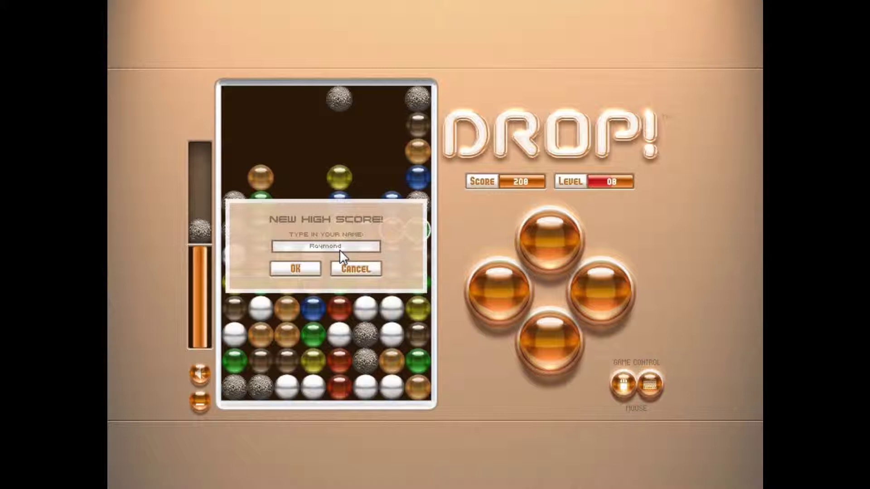
type("ond")
Step: Submit the entered name so the 208 score appears seventh in the Top 10
left_click(306, 265)
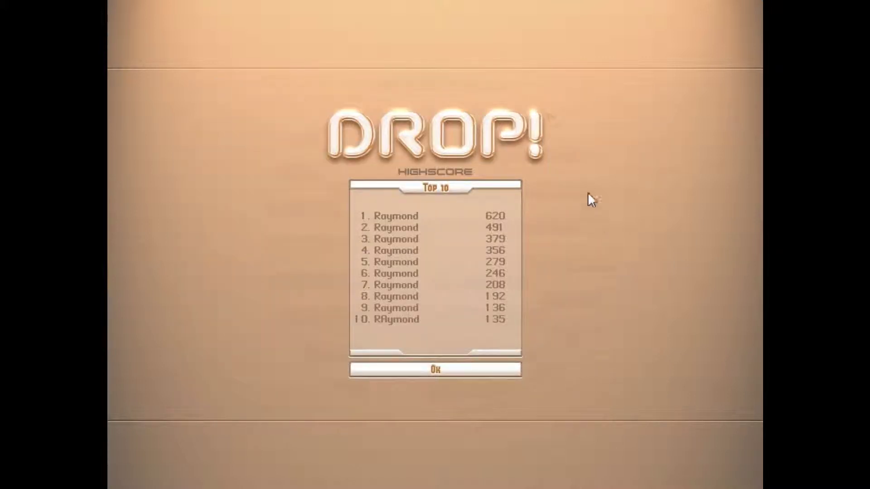